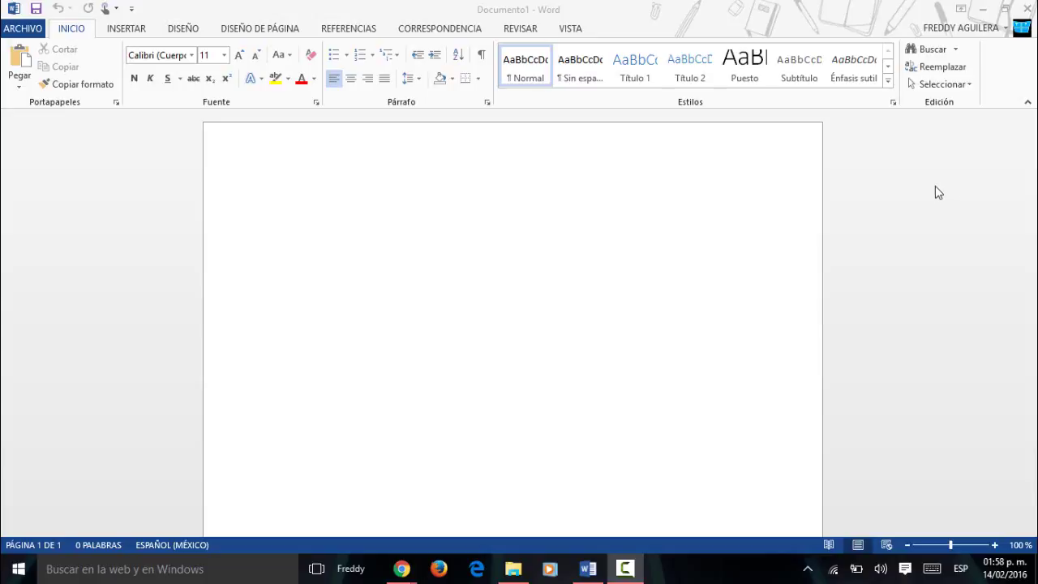
Step: Close Word's empty Documento1 and return to the Windows desktop
left_click(1027, 9)
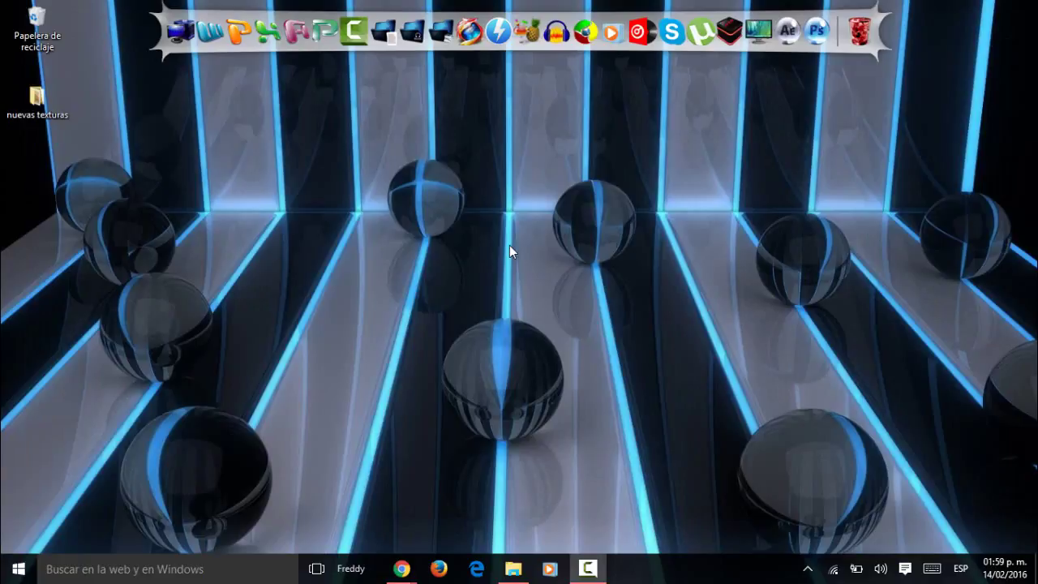
key("super+q")
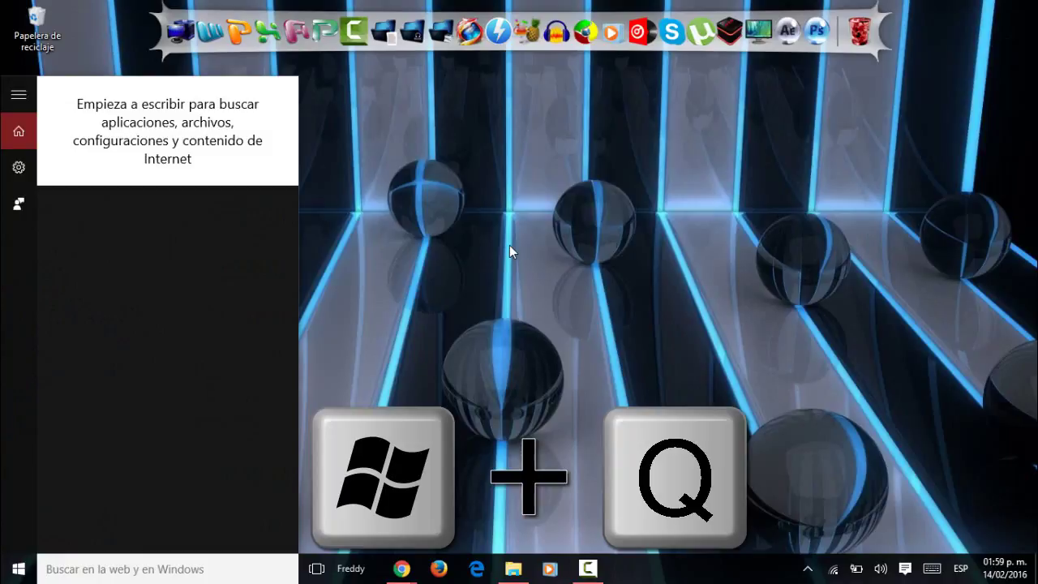
type("wo")
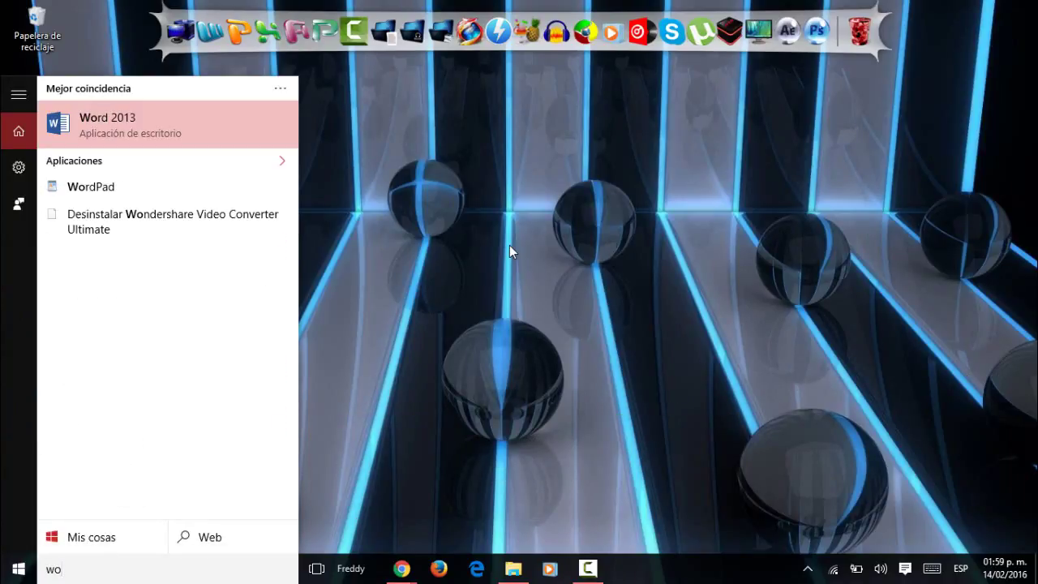
type("rd")
key("Return")
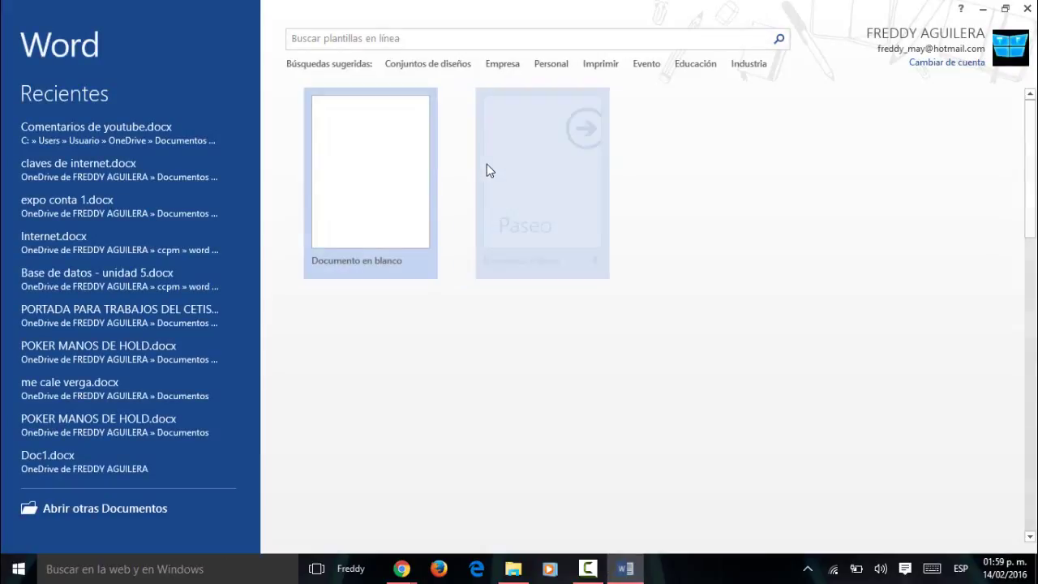
left_click(1026, 8)
left_click(573, 212)
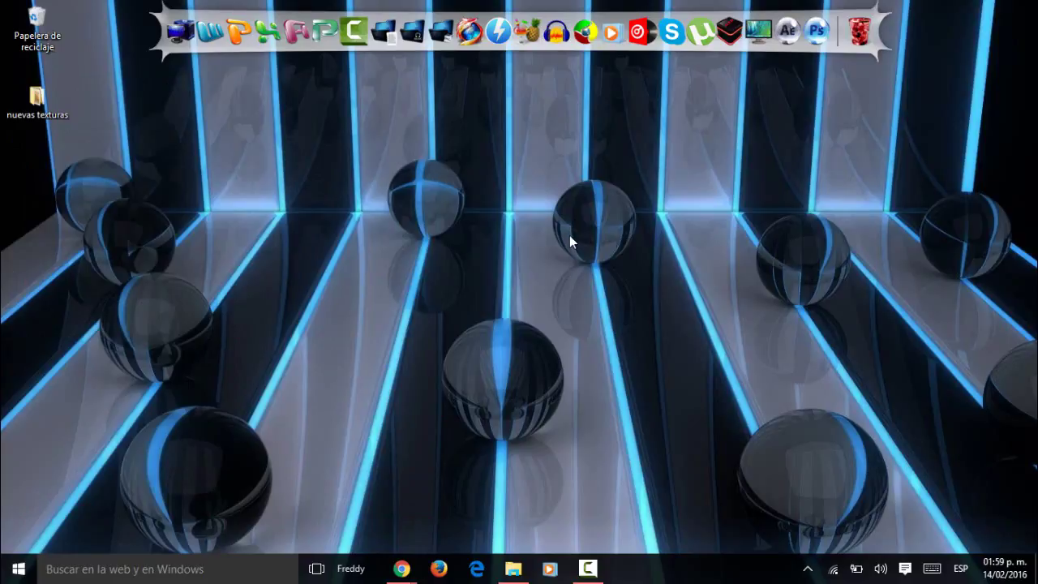
key("super")
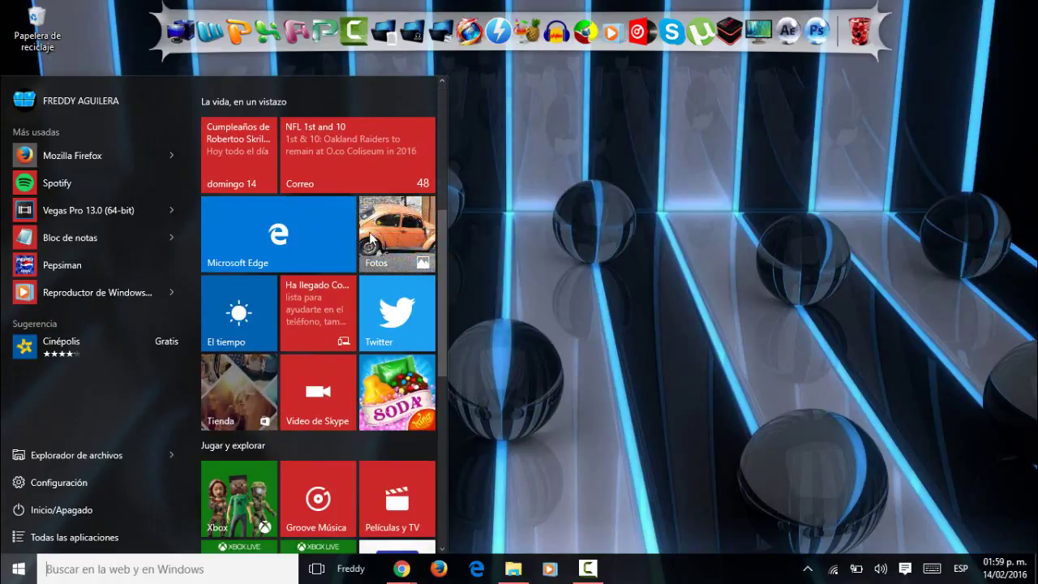
scroll(397, 225, "down", 3)
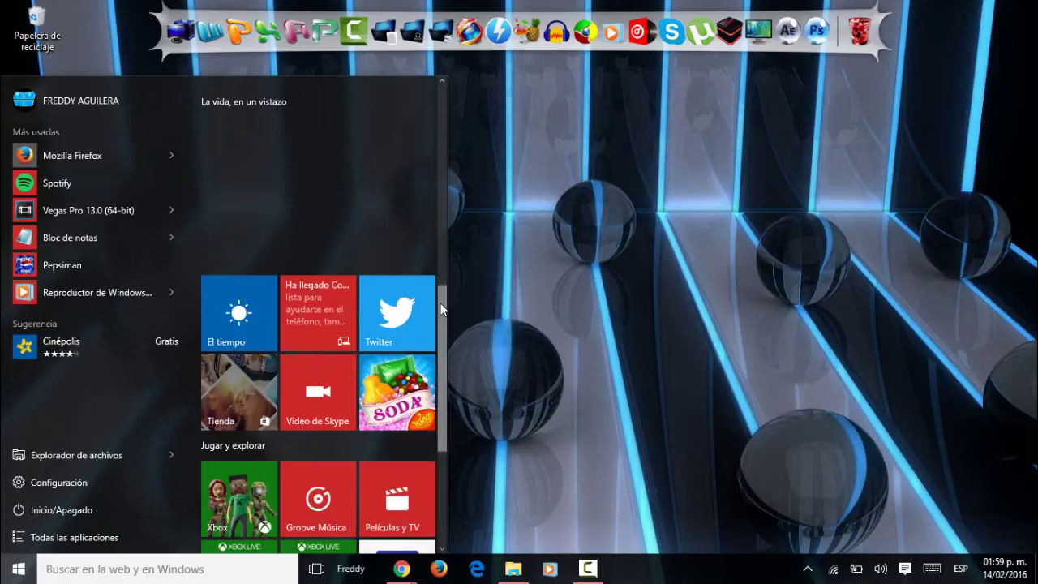
left_click_drag(444, 316, 442, 332)
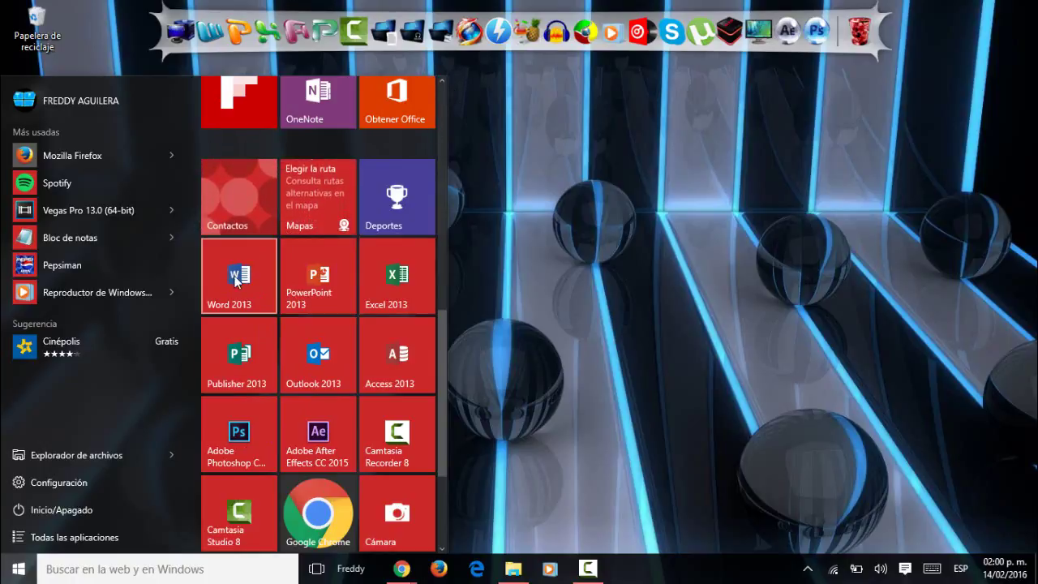
left_click(531, 309)
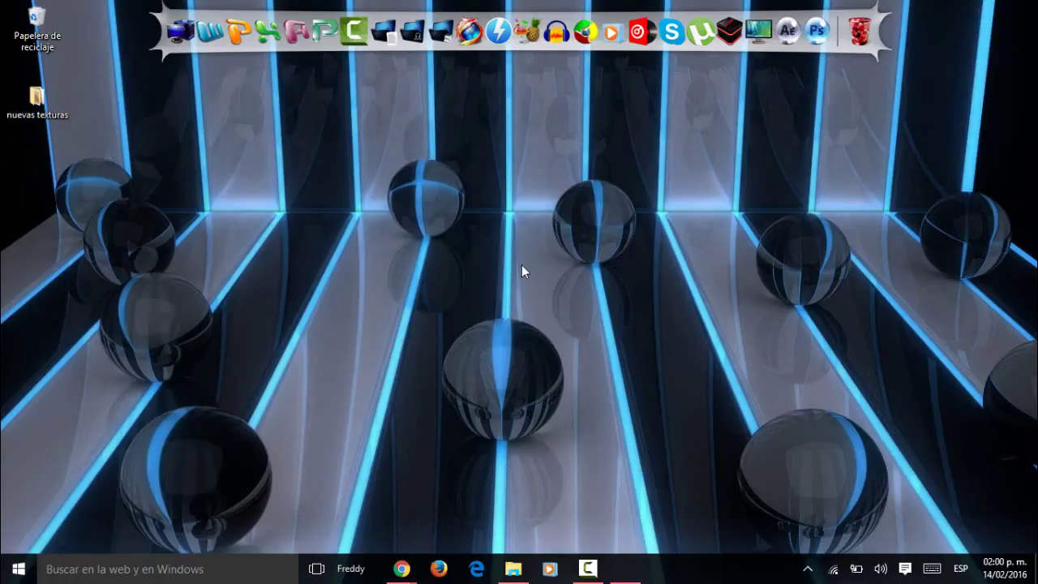
Step: Launch Word 2013 from the Run dialog with the winword command
key("super+r")
type("w")
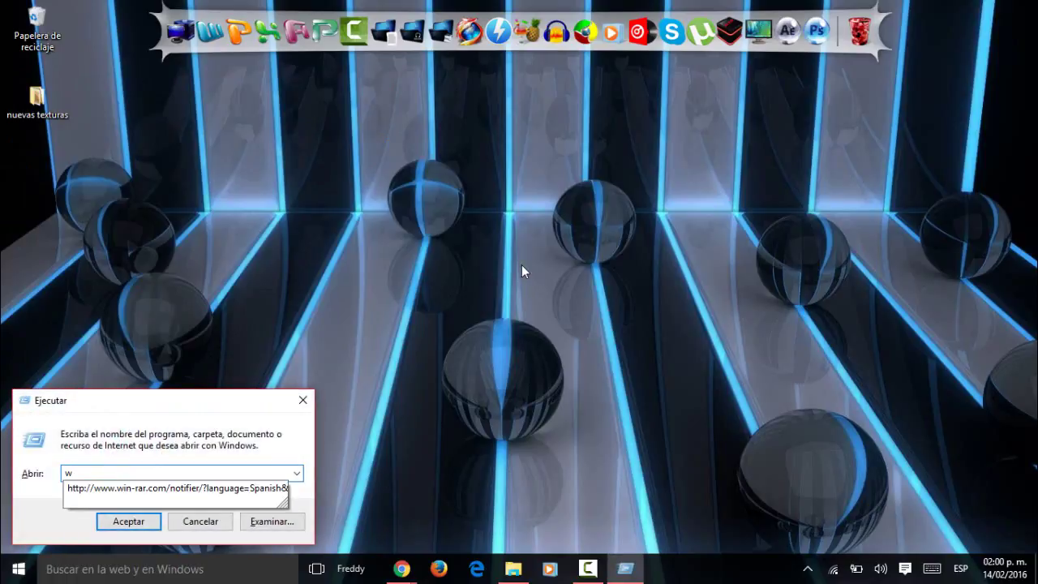
type("in")
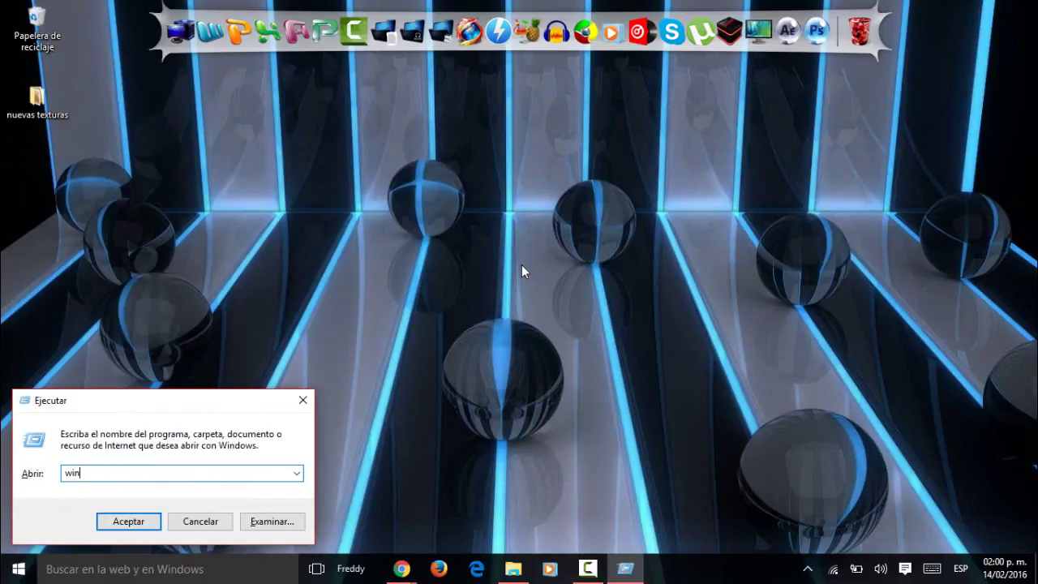
key("Tab")
key("Tab")
key("Return")
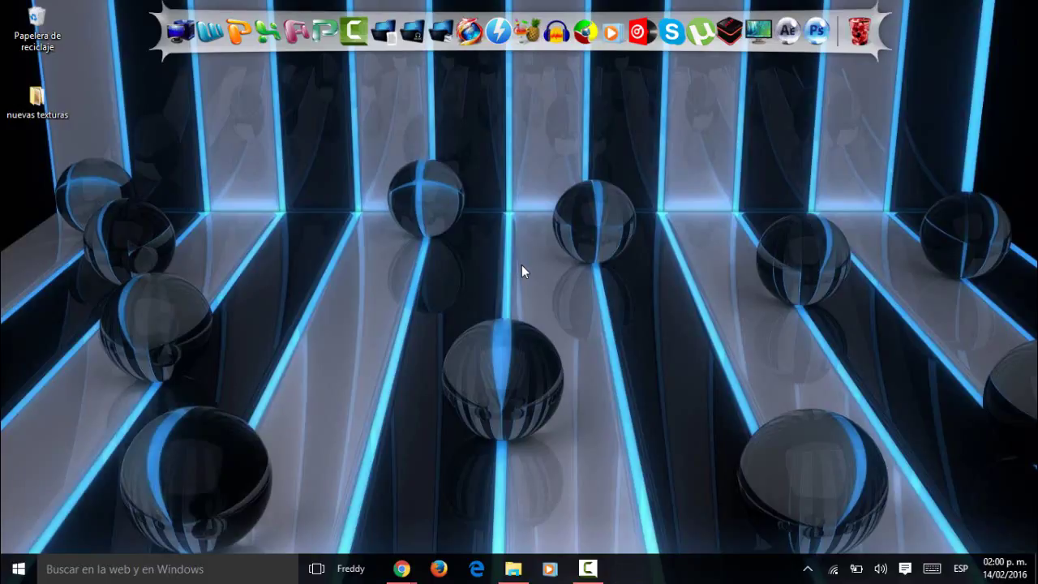
key("super+r")
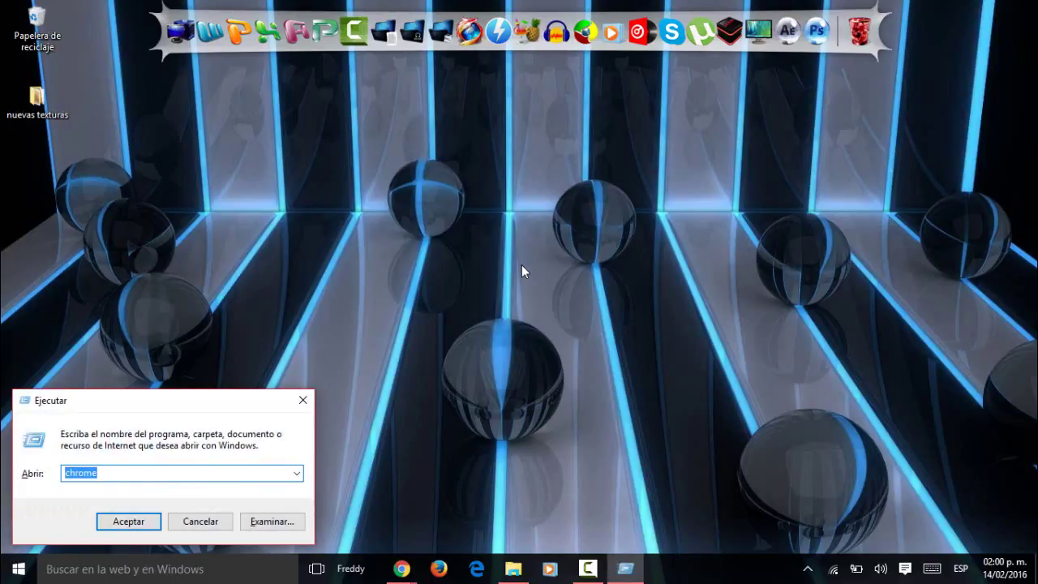
type("winword")
key("Return")
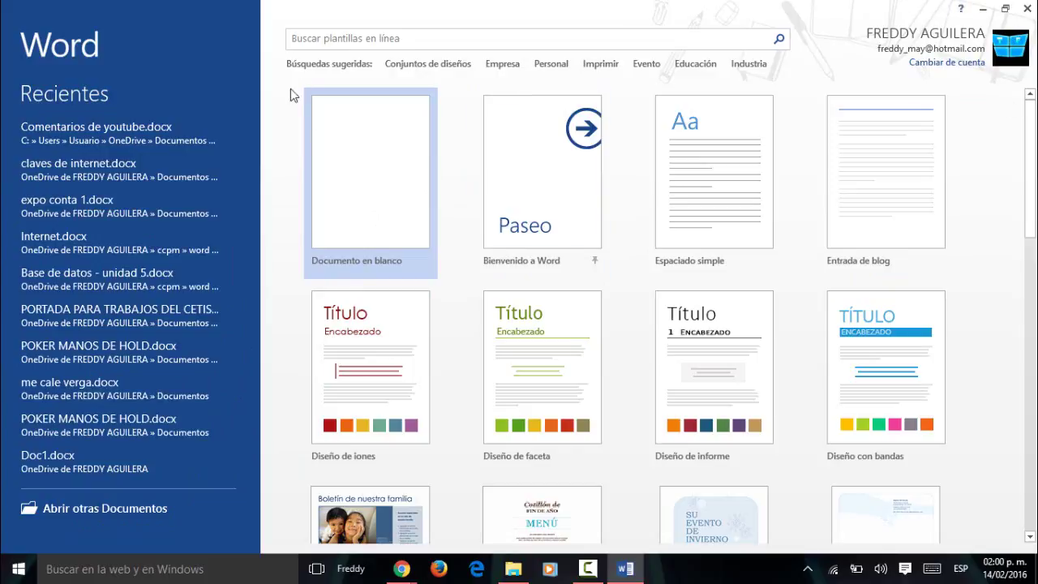
Step: Browse the start-screen template gallery, then place the cursor in the online template search box
scroll(475, 222, "down", 3)
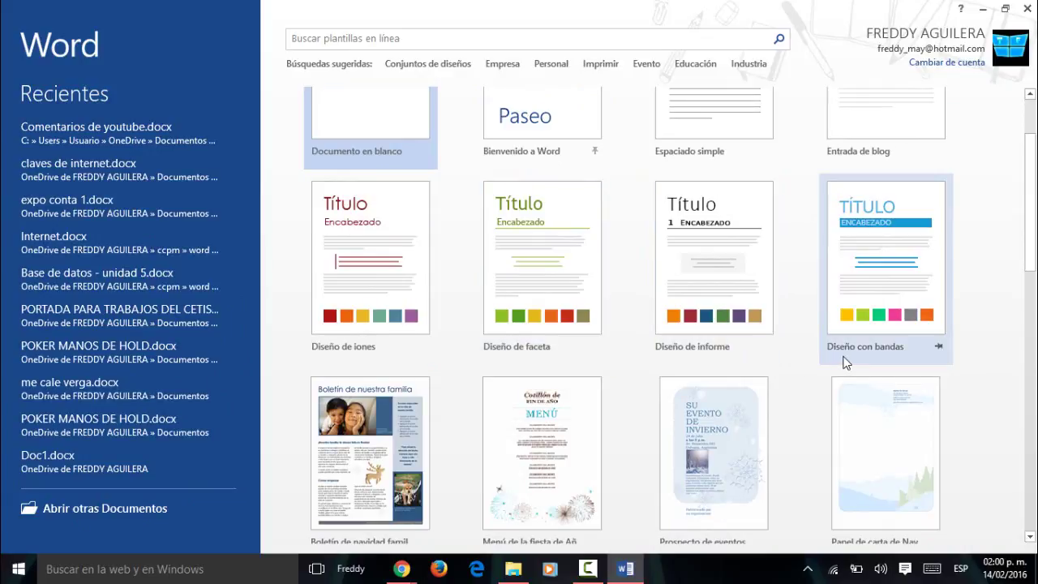
scroll(741, 347, "down", 2)
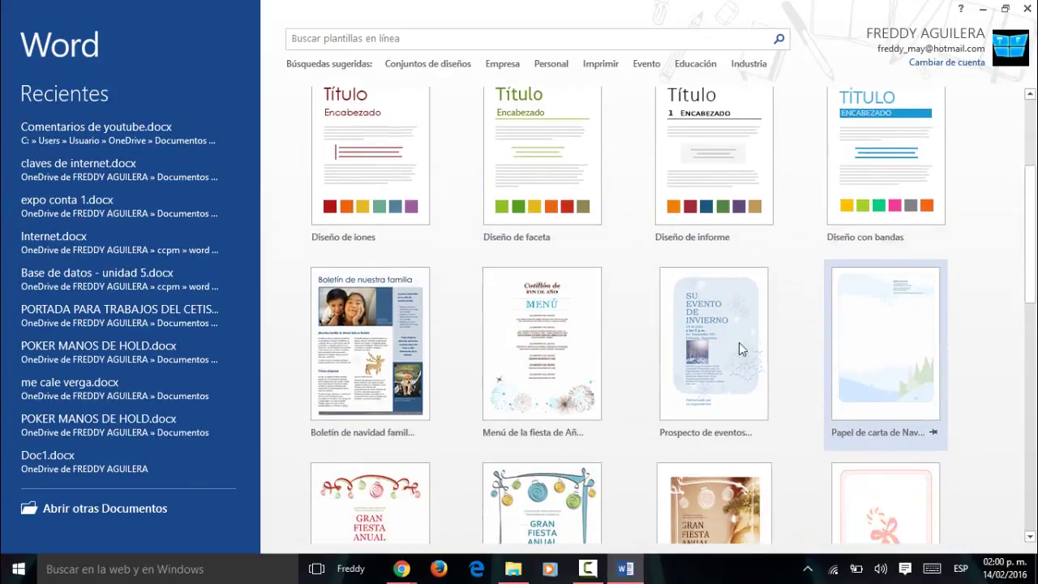
scroll(371, 412, "down", 1)
scroll(392, 448, "down", 2)
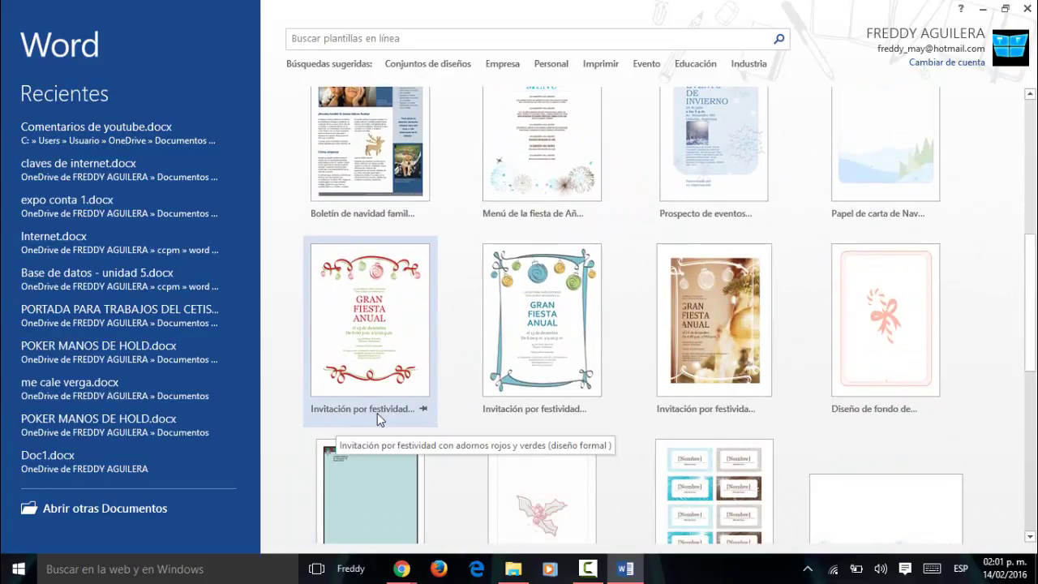
scroll(860, 381, "down", 3)
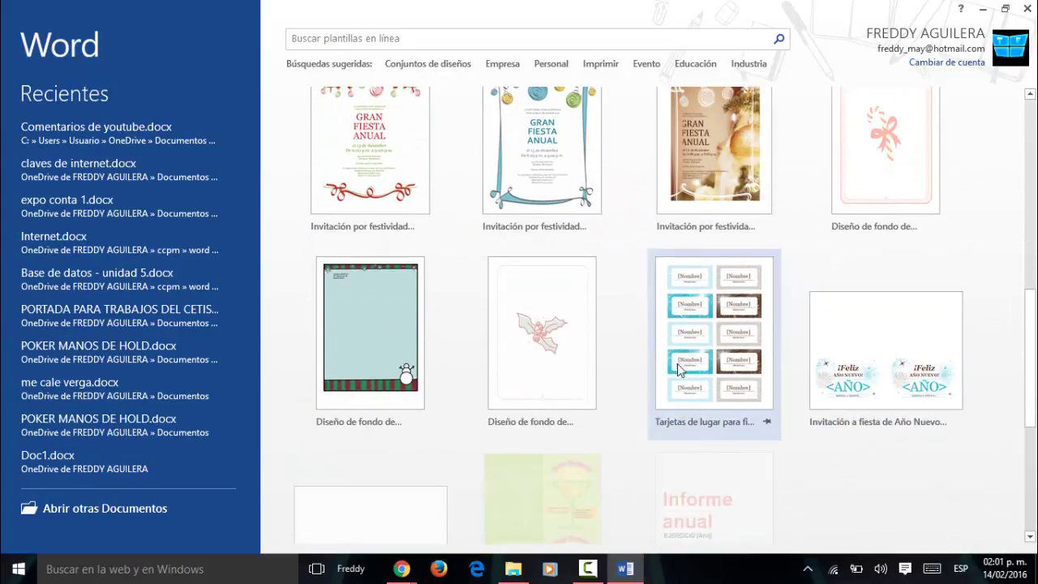
scroll(376, 416, "down", 3)
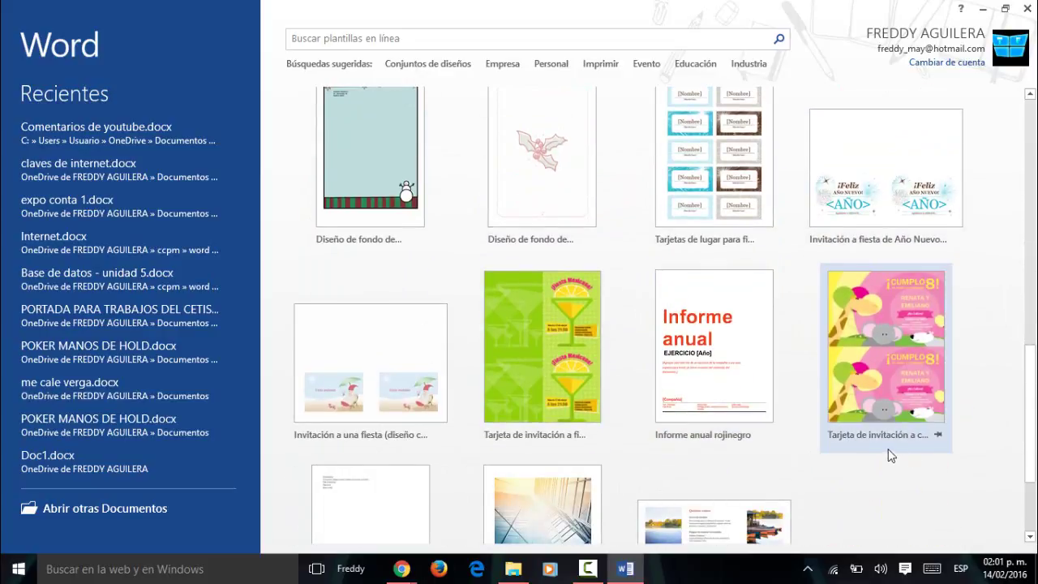
scroll(584, 358, "down", 3)
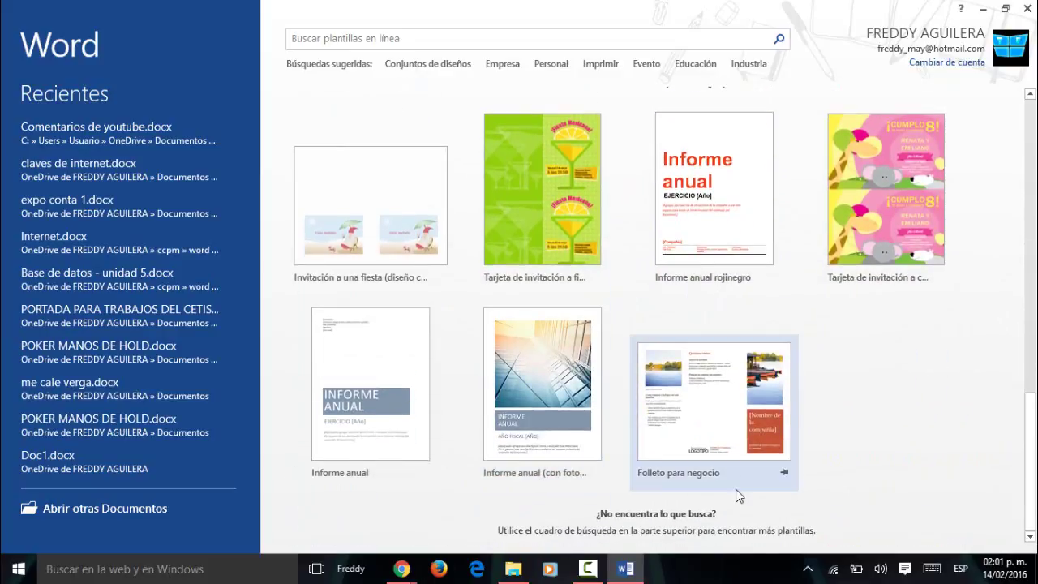
scroll(405, 398, "up", 6)
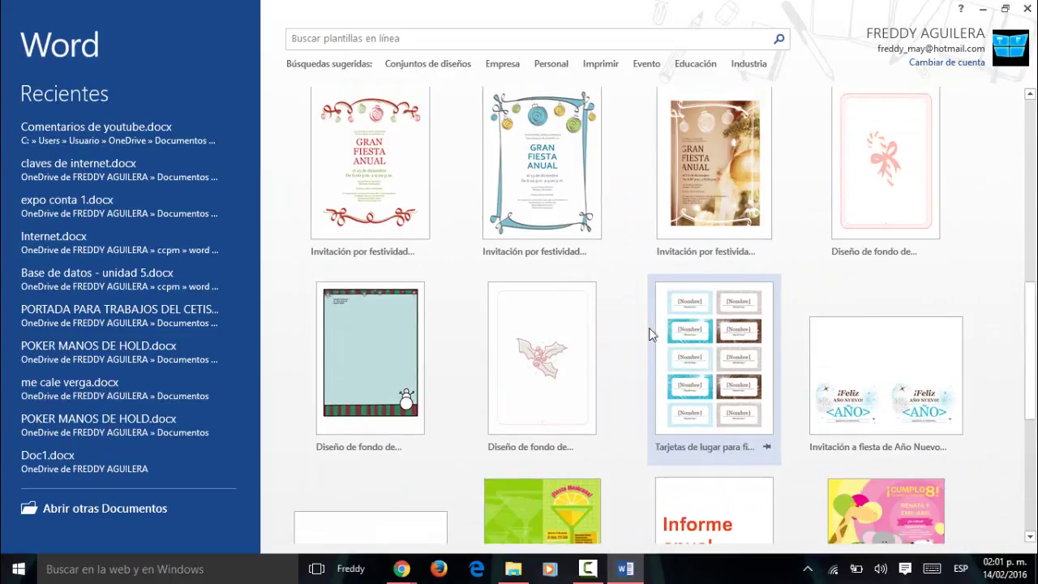
scroll(422, 243, "up", 4)
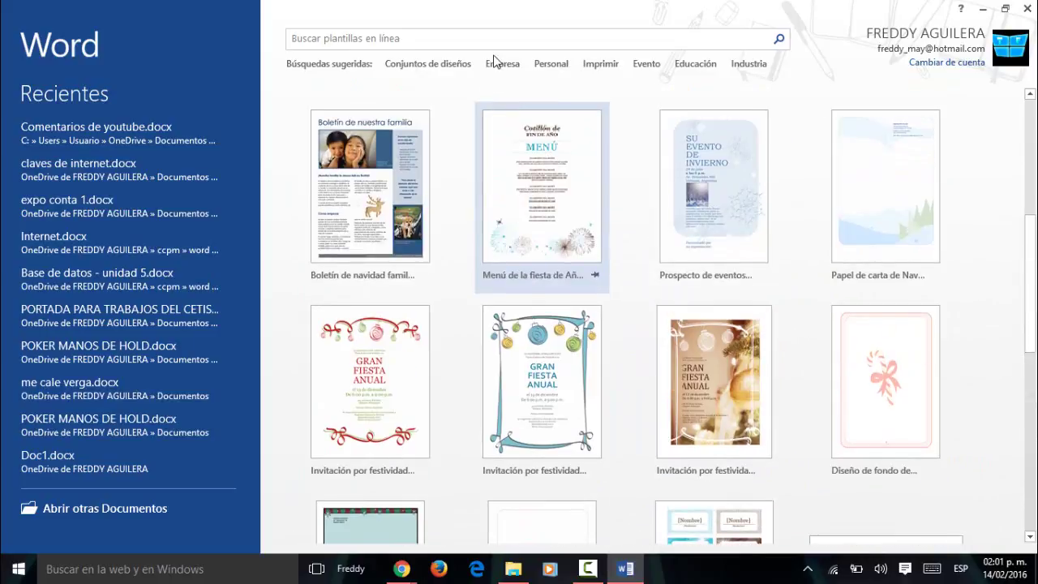
left_click(426, 44)
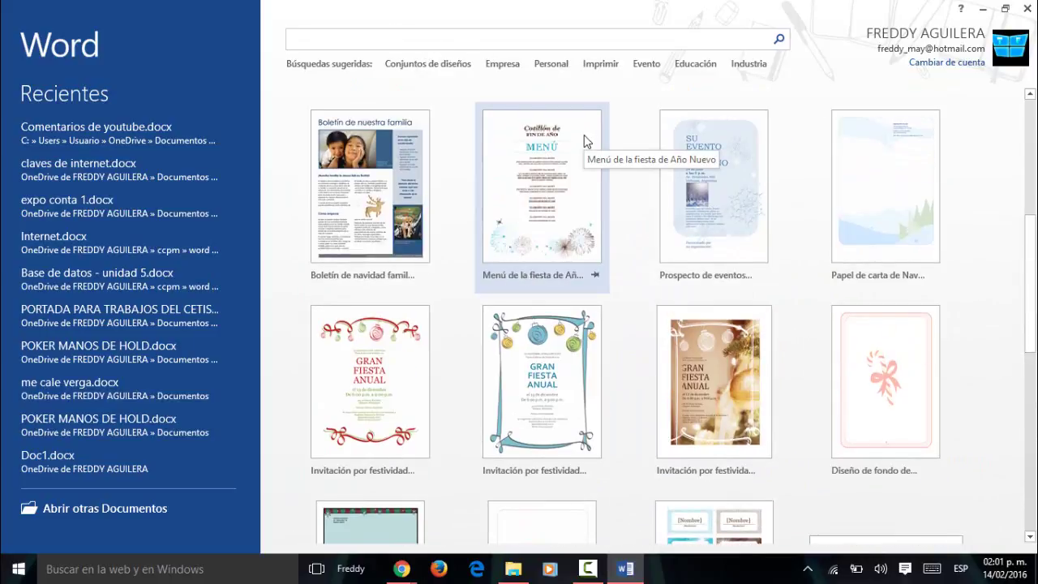
Step: Search the templates for 'carta', browse the results, then return to the featured templates
type("carta")
key("Return")
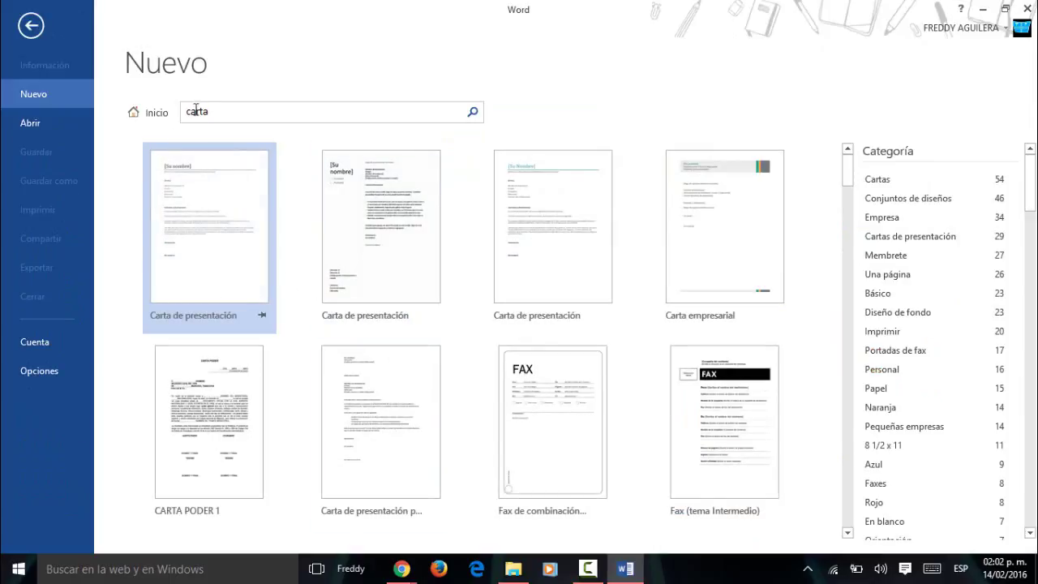
mouse_move(381, 235)
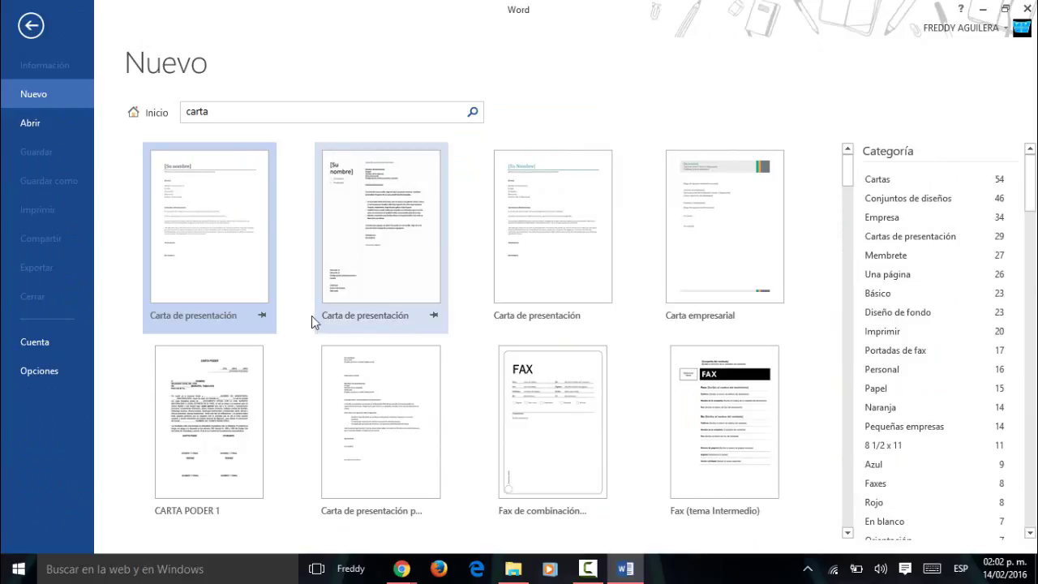
scroll(645, 262, "down", 3)
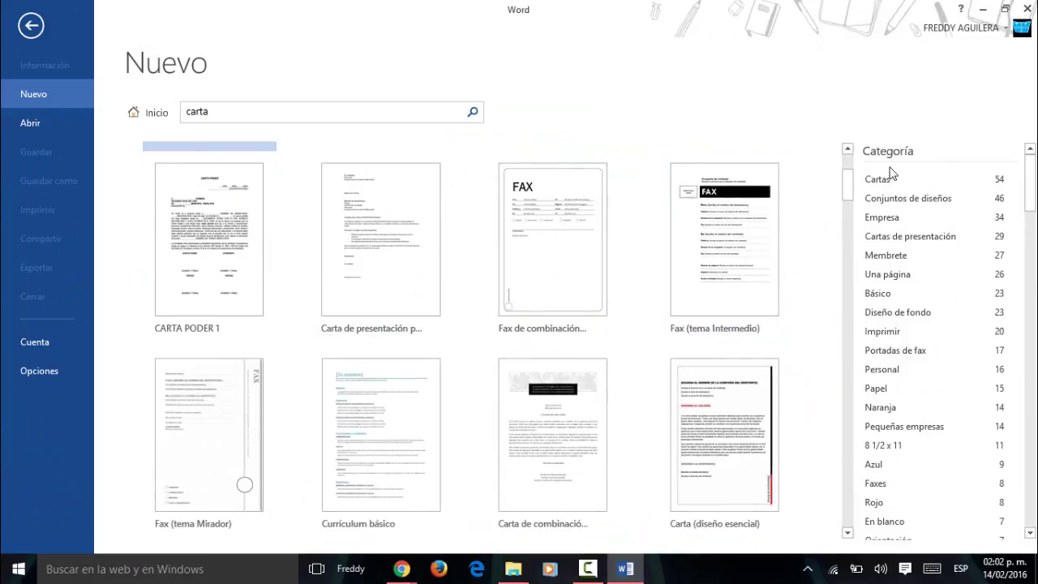
scroll(940, 288, "down", 2)
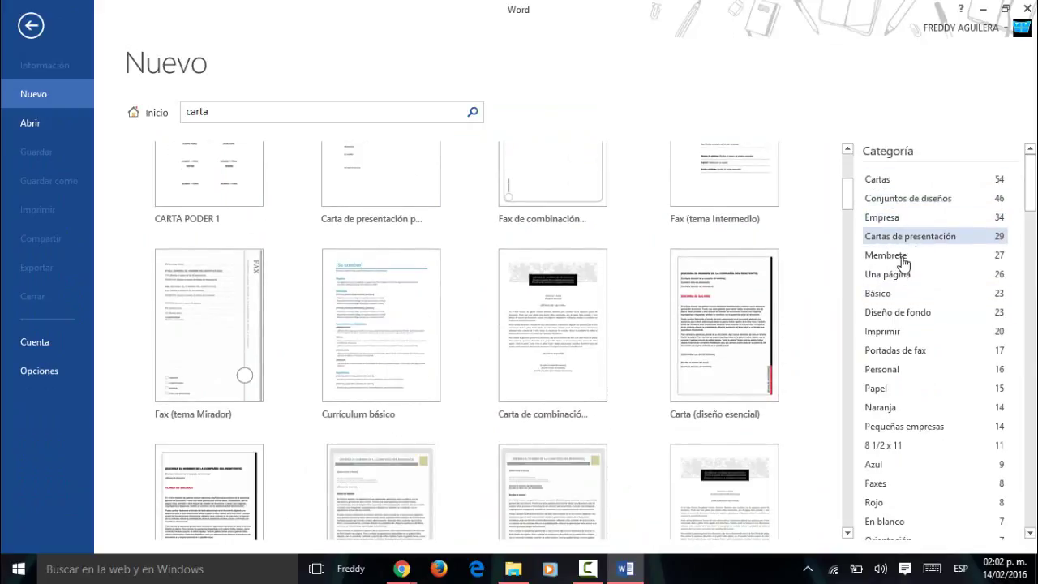
mouse_move(1029, 183)
left_mouse_down()
mouse_move(1030, 490)
mouse_move(1029, 182)
left_mouse_up()
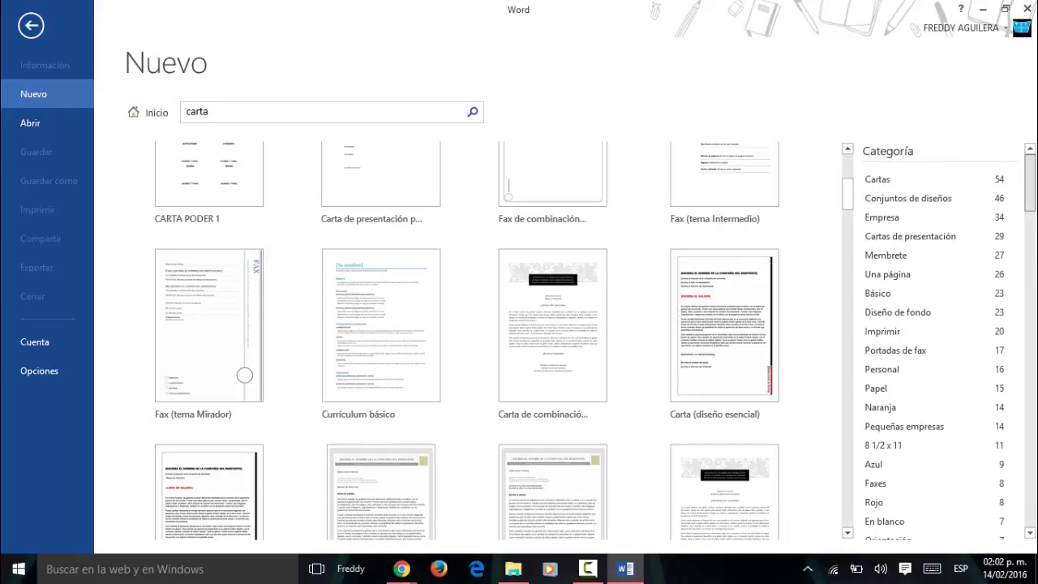
left_click(162, 113)
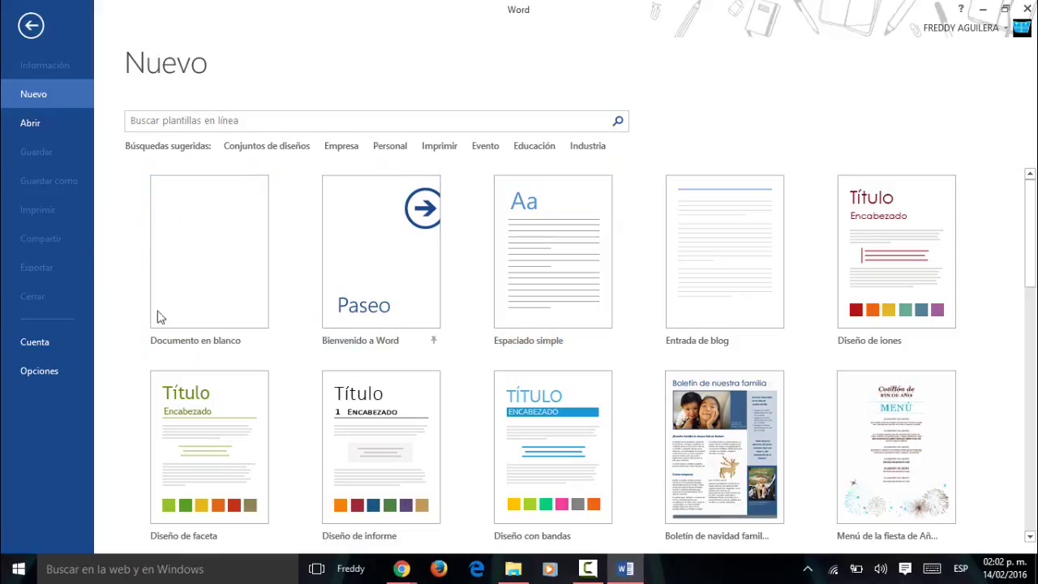
Step: Create a new blank document from Documento en blanco
left_click(200, 280)
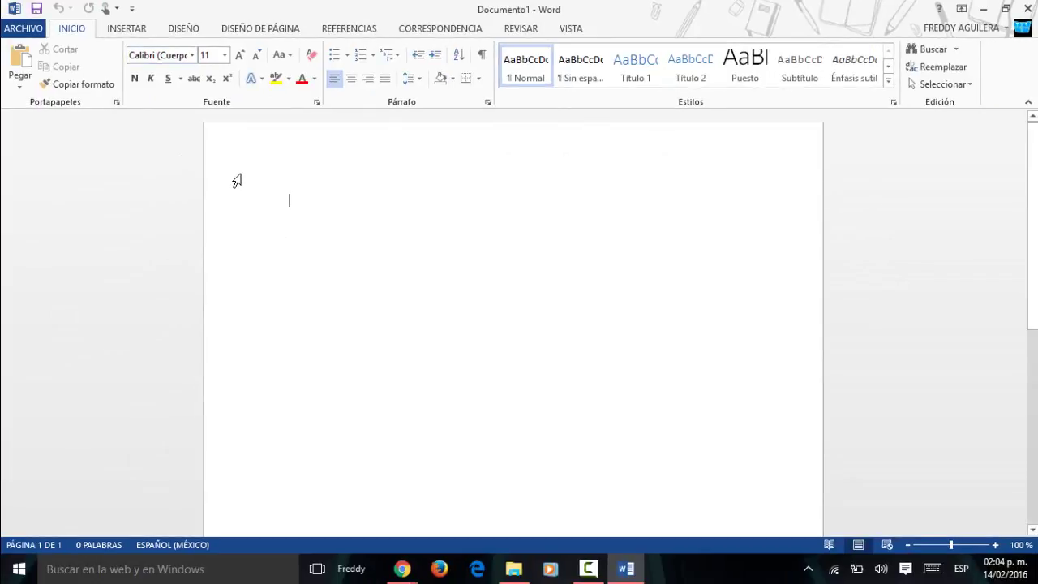
Step: Type 'cambio de letra', select it, and set it in the AngryBirds font
type("ca")
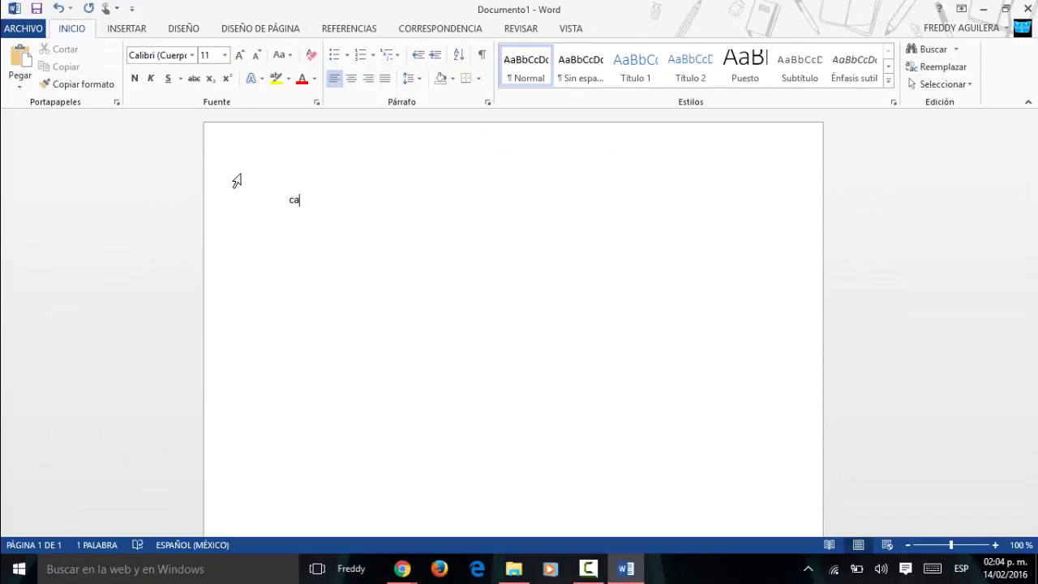
type("mbio de ")
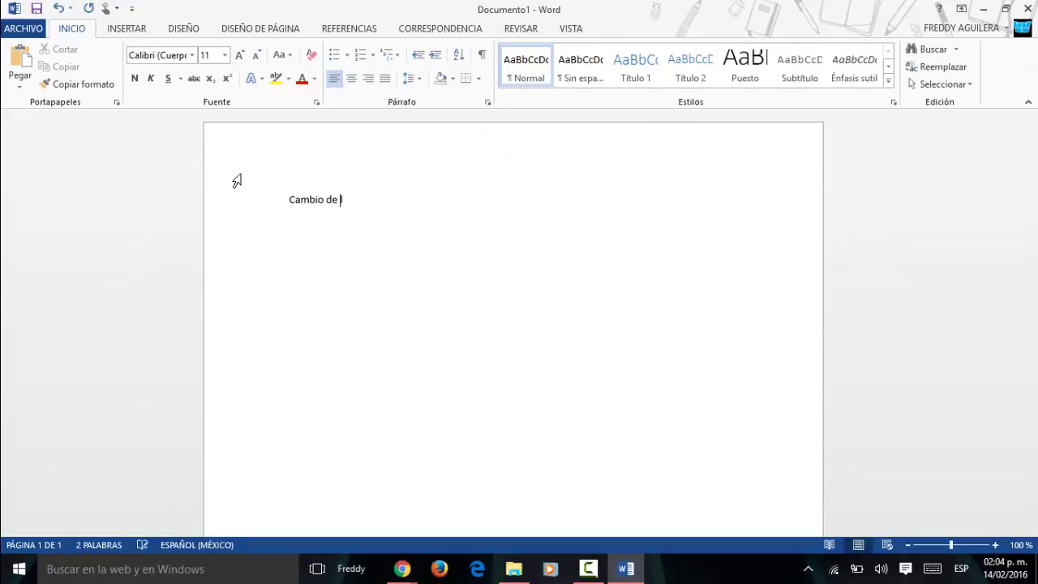
type("letra")
left_click_drag(364, 200, 294, 191)
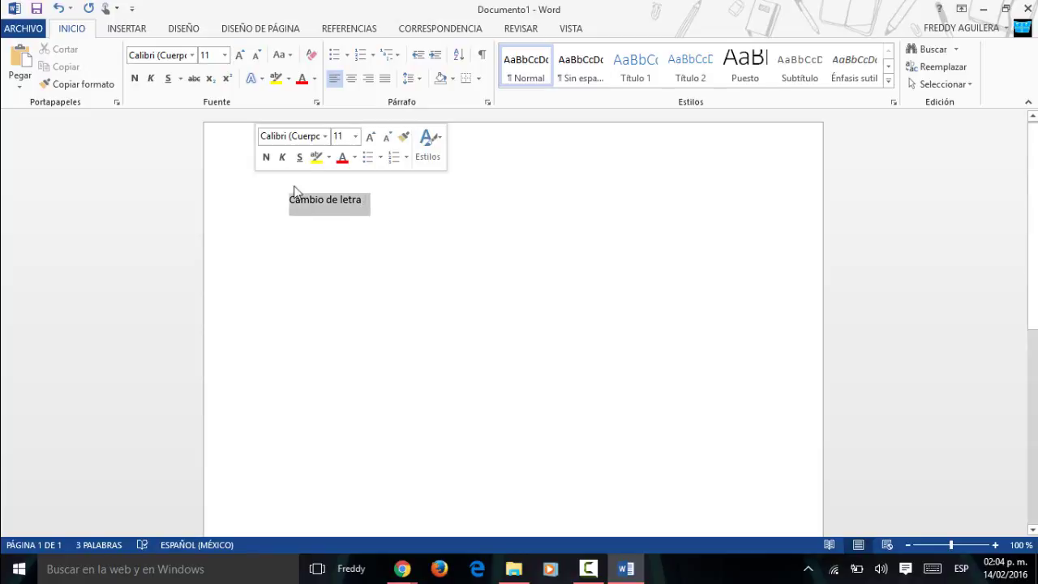
left_click(192, 55)
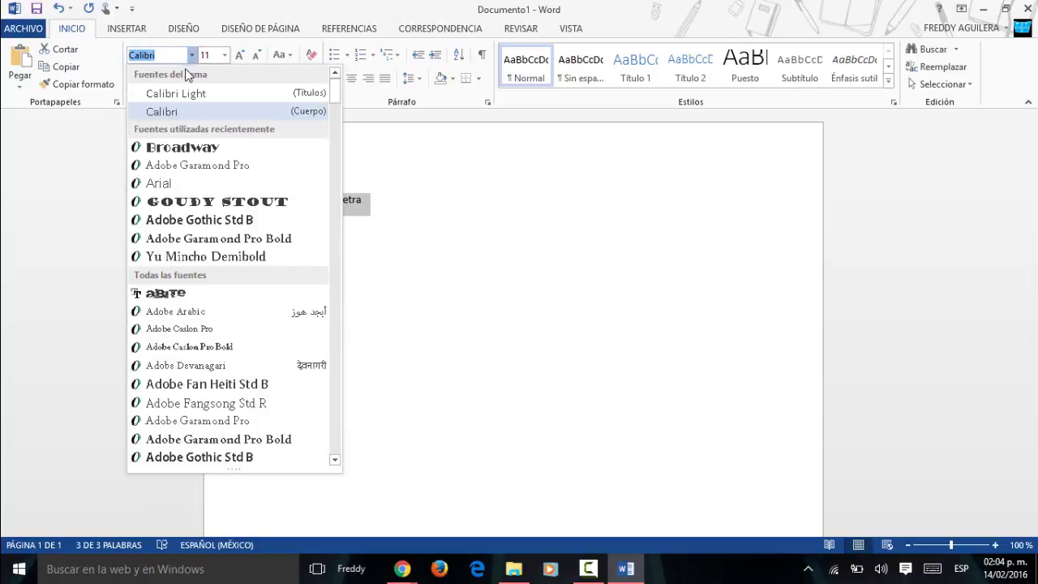
scroll(226, 205, "down", 1)
scroll(211, 204, "down", 2)
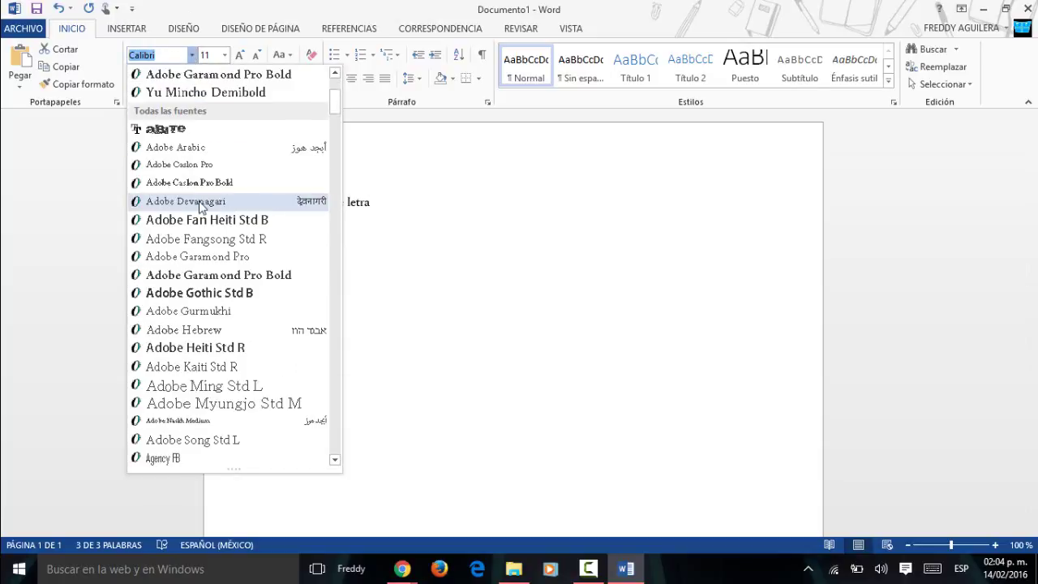
scroll(204, 263, "down", 2)
scroll(203, 264, "down", 5)
scroll(203, 247, "down", 6)
scroll(203, 237, "down", 3)
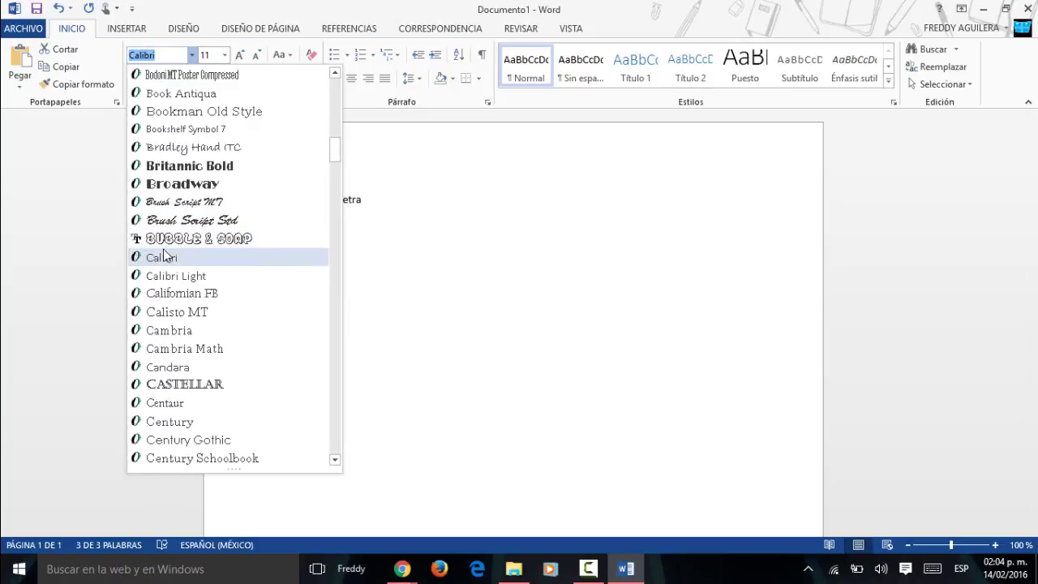
scroll(166, 248, "up", 4)
scroll(166, 248, "up", 1)
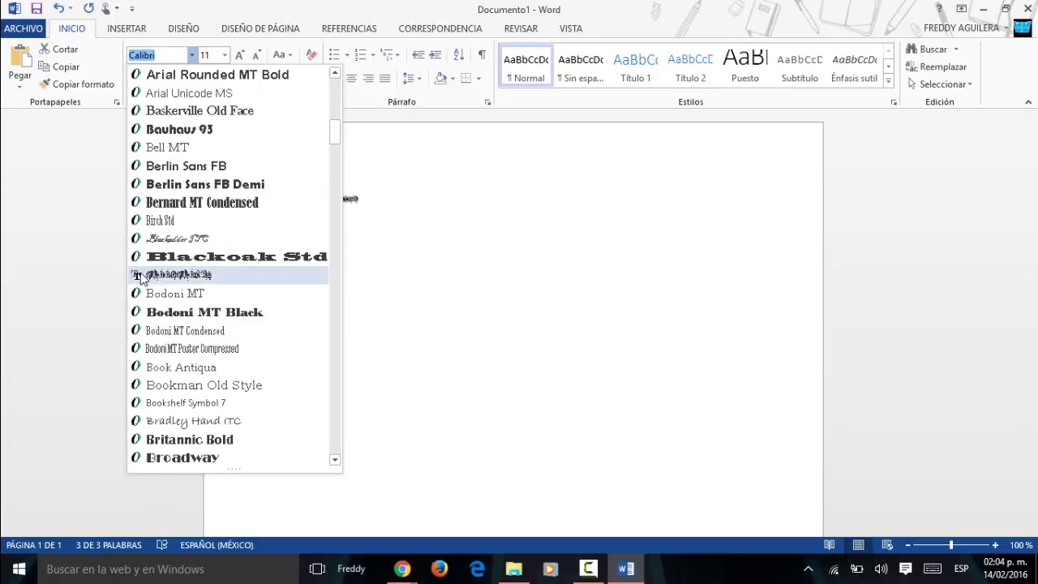
scroll(139, 279, "up", 2)
scroll(138, 279, "up", 3)
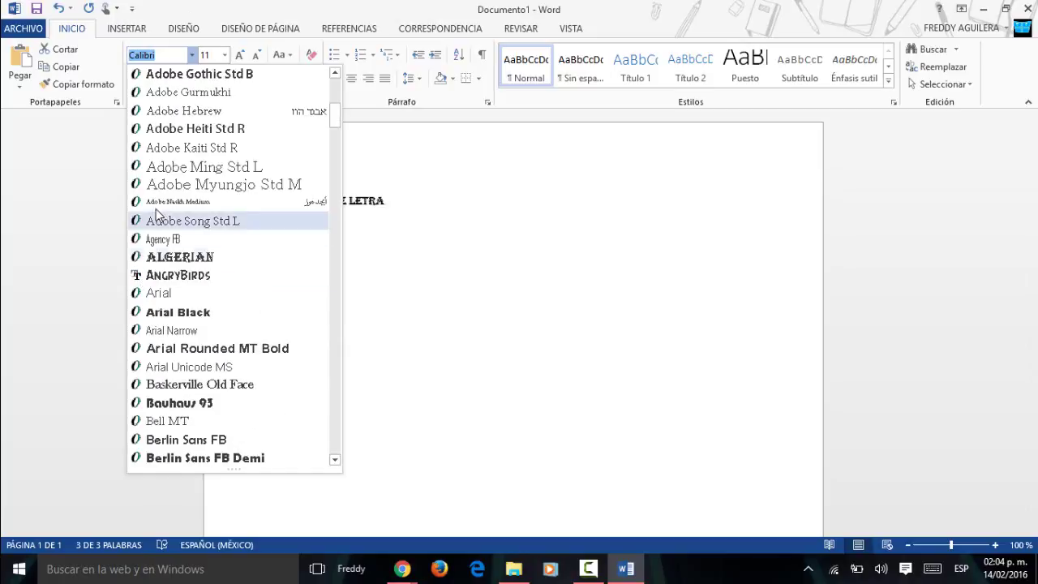
left_click(171, 281)
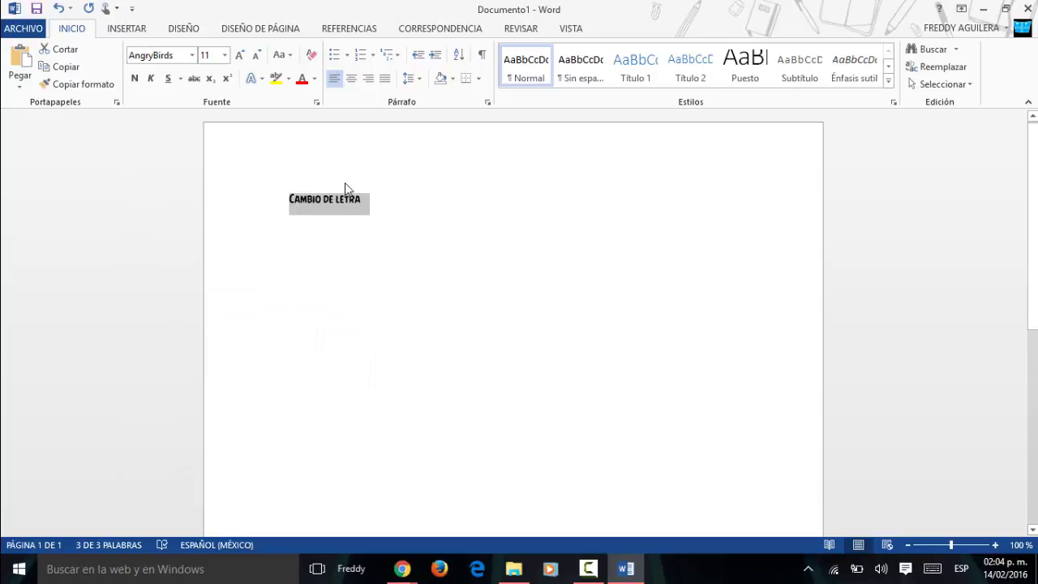
key("Down")
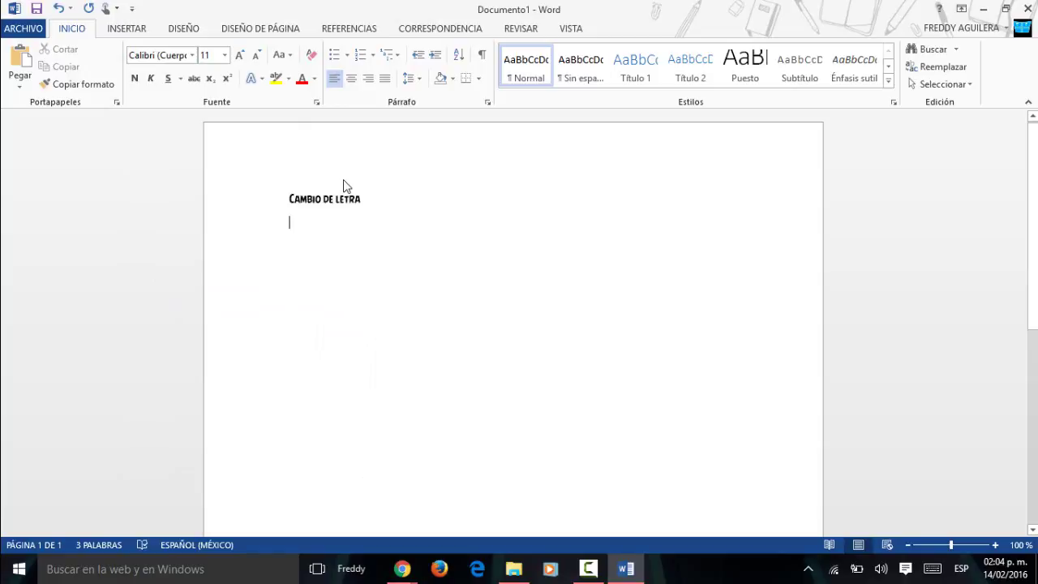
key("Return")
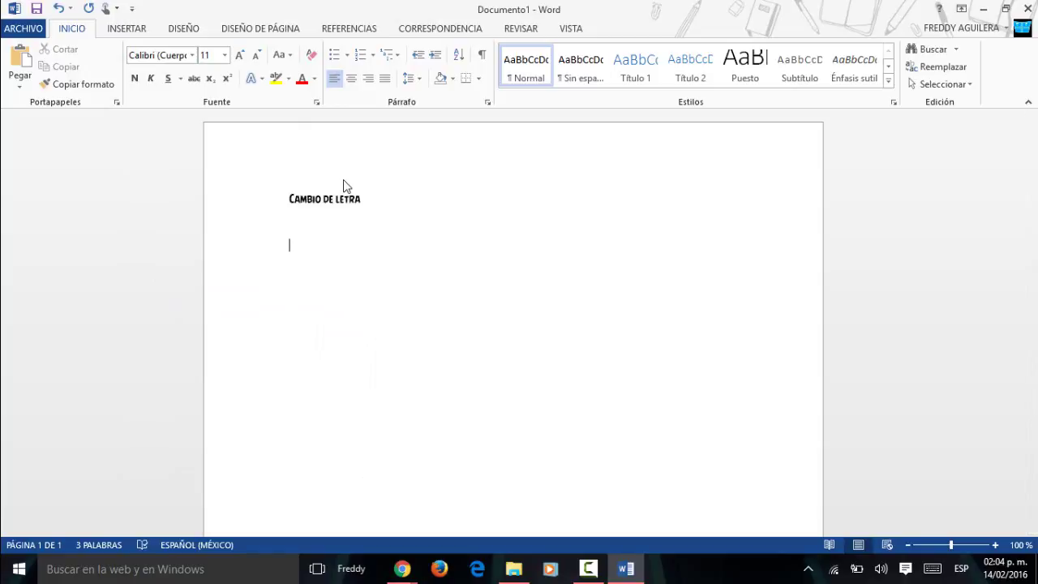
type("cab")
type("io ")
type("fu")
key("BackSpace")
key("BackSpace")
key("BackSpace")
key("BackSpace")
type("mbio")
type(" final")
key("Return")
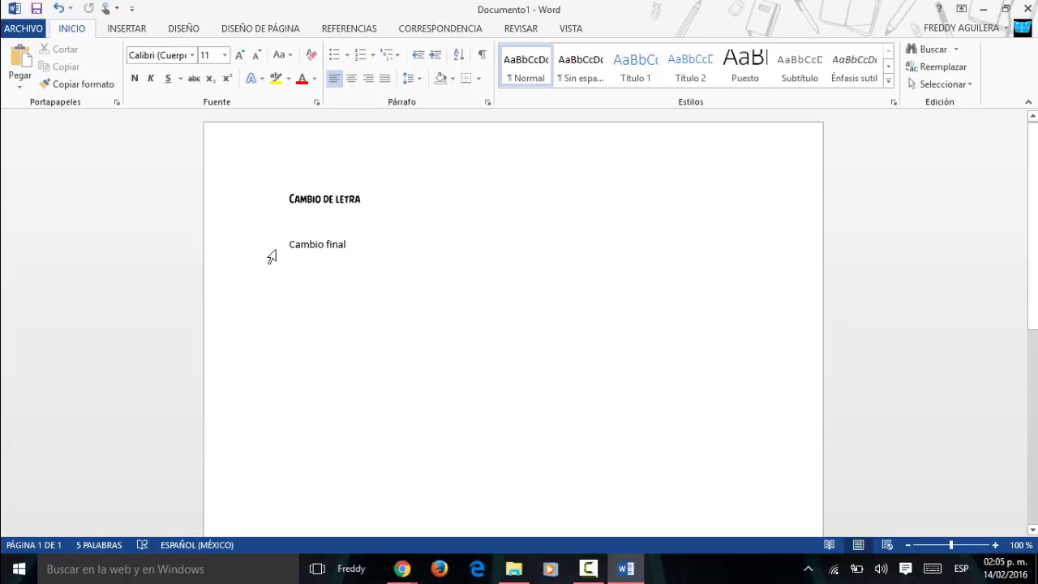
left_click(192, 55)
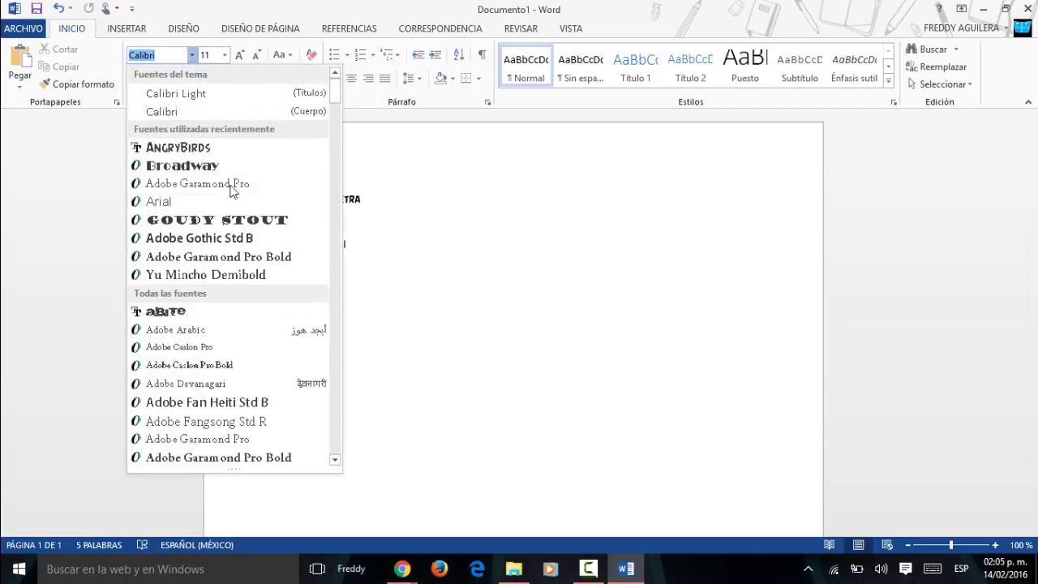
scroll(199, 318, "down", 5)
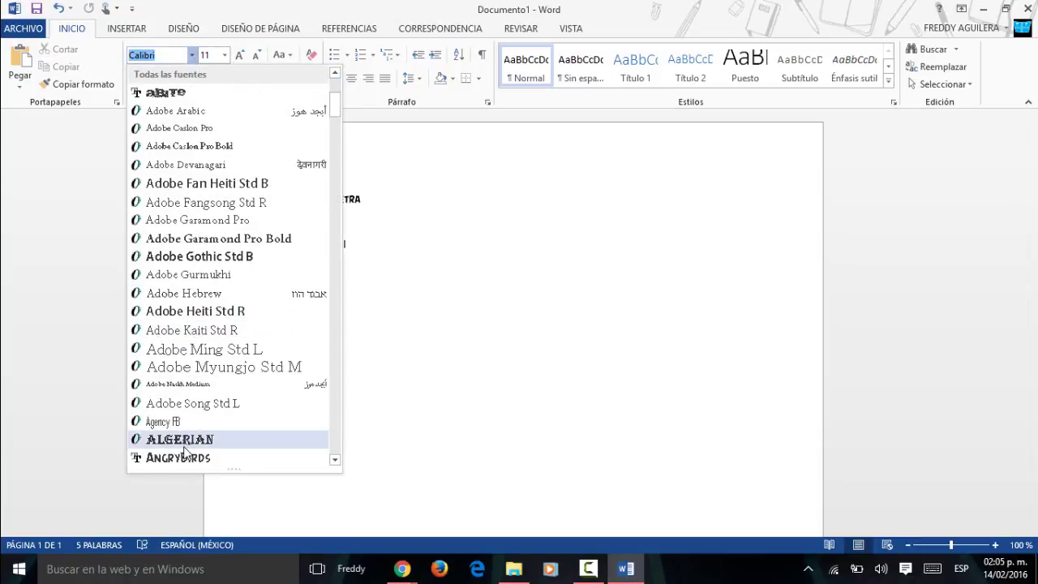
key("Escape")
left_click(392, 313)
type("E")
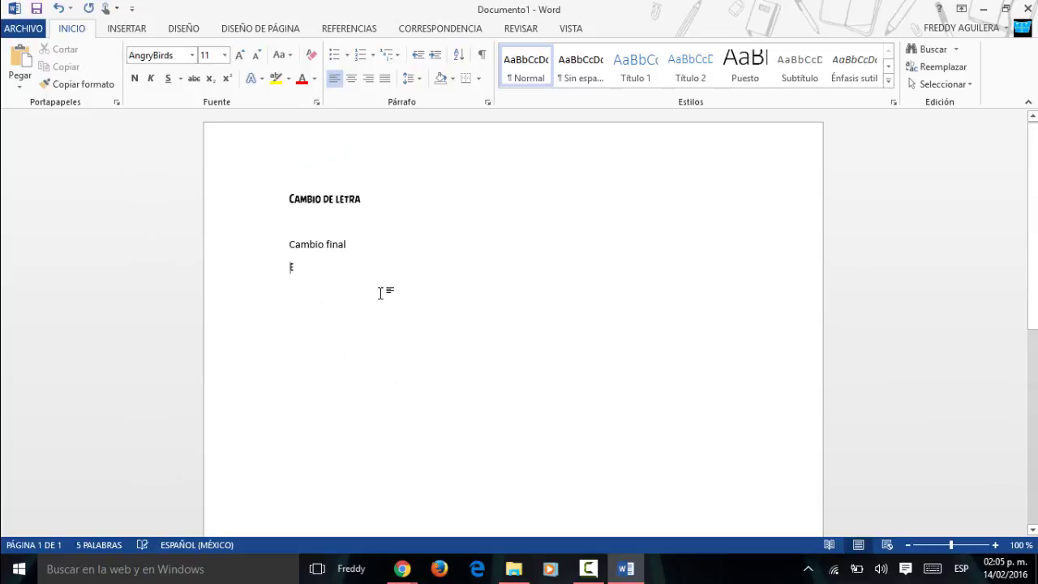
type("sgfdhfjgkhljñk{lkjdhfcviuyrdc")
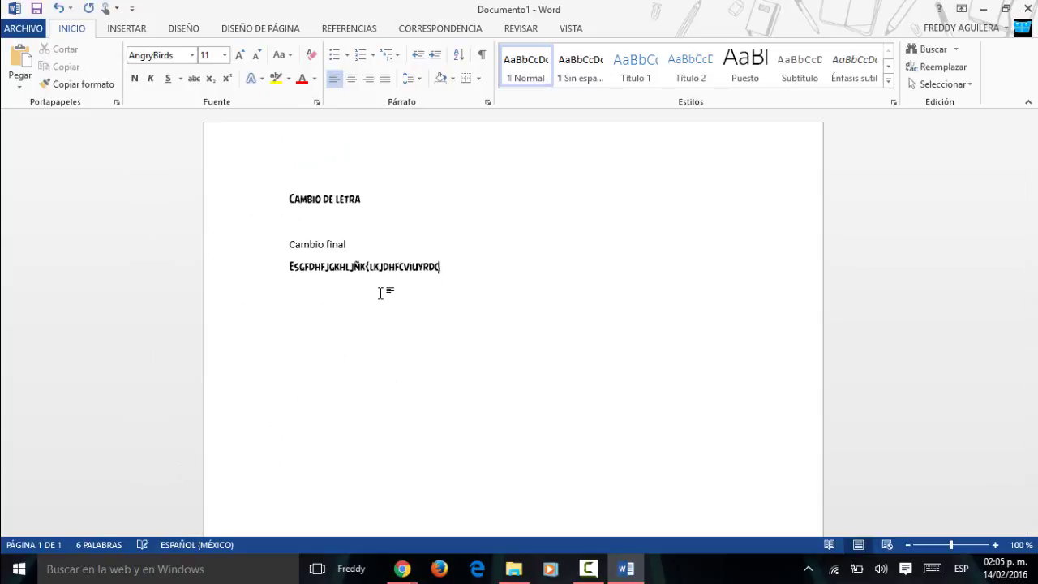
key("BackSpace")
type("gjiluyrtdfngbjyr")
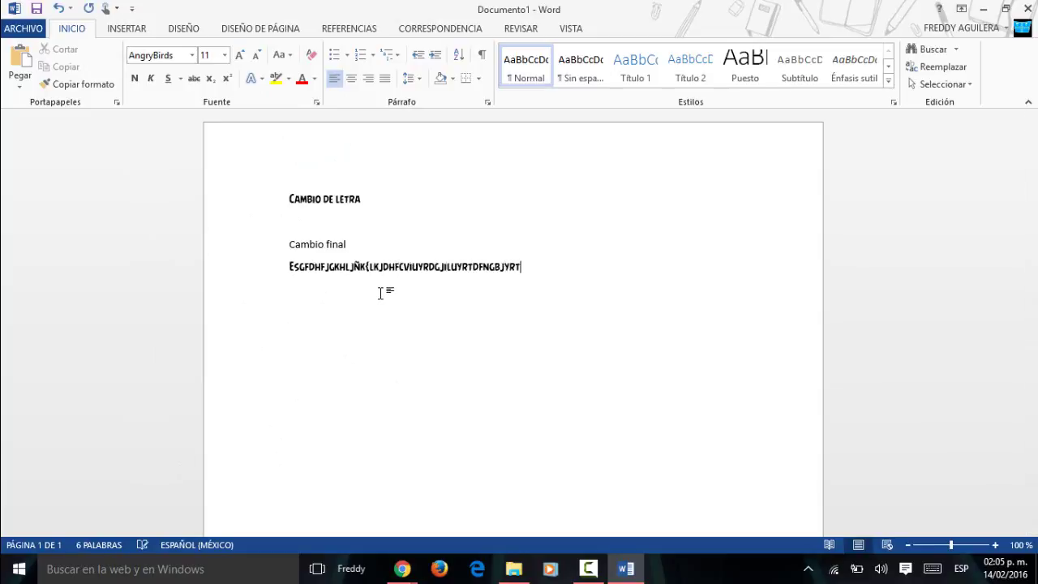
key("BackSpace")
key("BackSpace")
key("BackSpace")
key("BackSpace")
key("BackSpace")
key("BackSpace")
key("BackSpace")
key("BackSpace")
key("BackSpace")
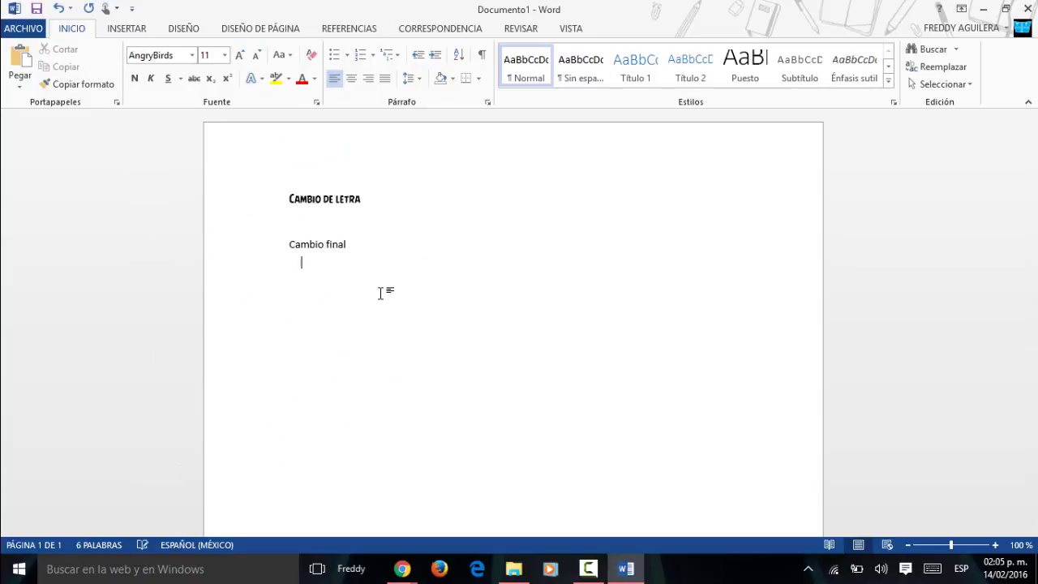
key("BackSpace")
key("BackSpace")
key("BackSpace")
key("BackSpace")
key("BackSpace")
key("BackSpace")
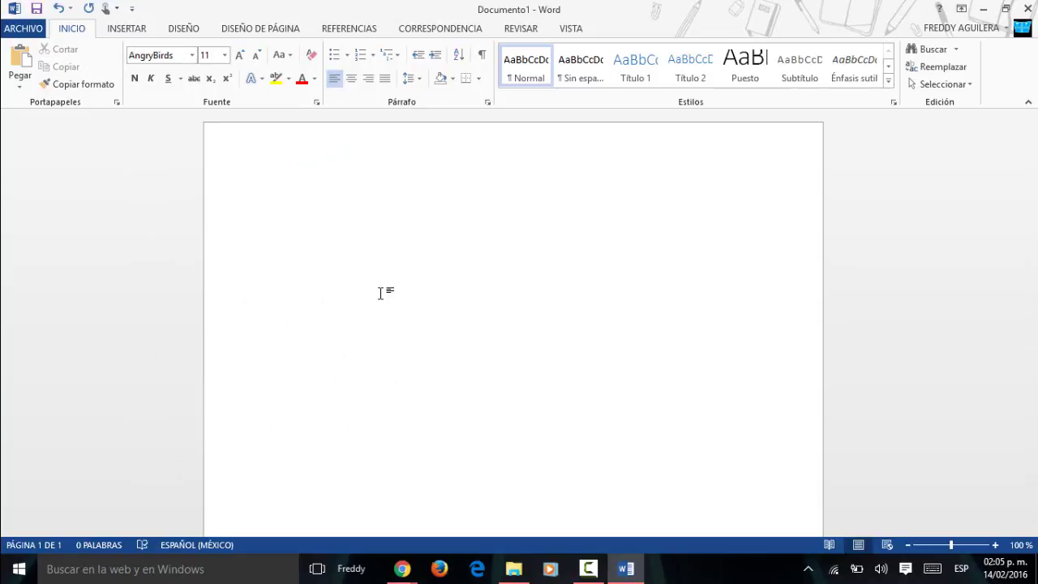
key("ctrl+z")
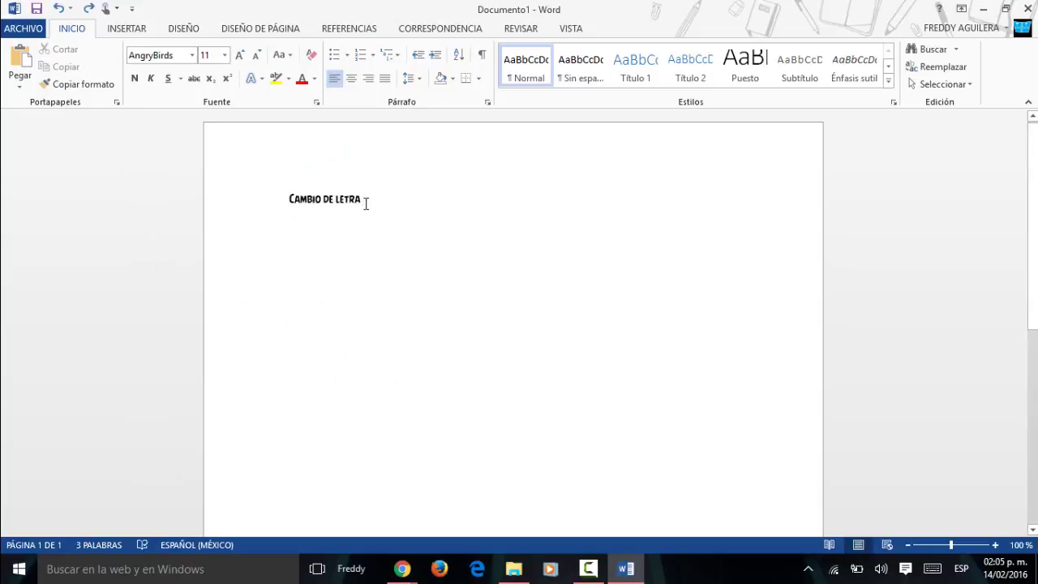
Step: Select the 'Cambio de letra' heading and resize it with Ctrl+< shortcuts, ending at 20 points
left_click_drag(366, 201, 285, 196)
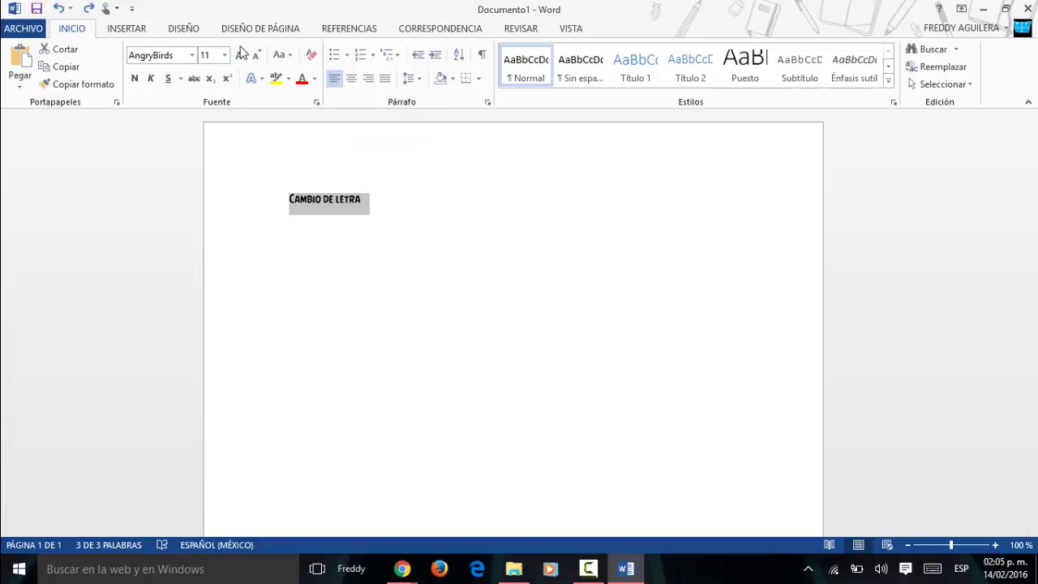
key("ctrl+less")
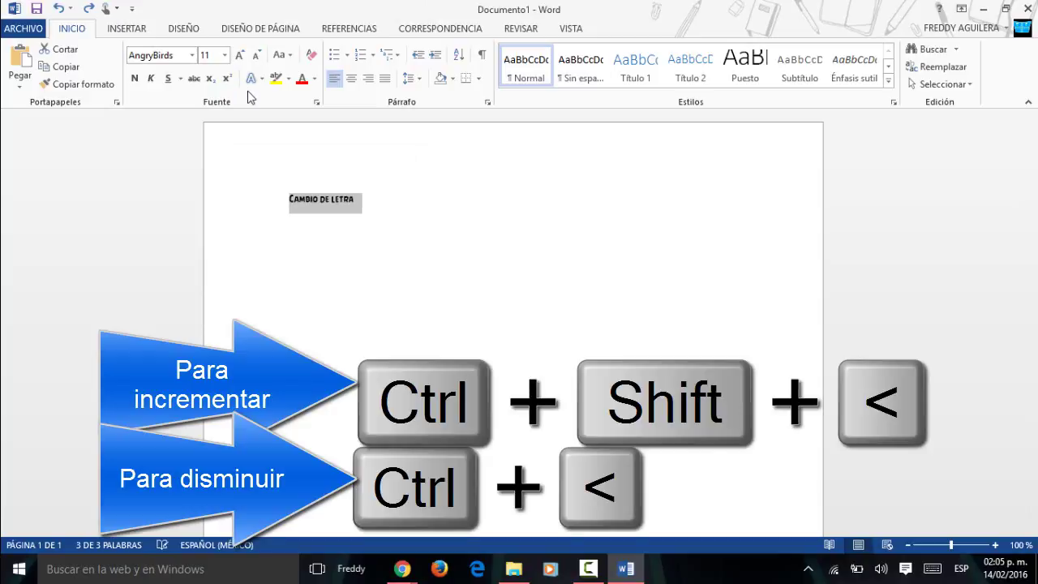
key("ctrl+less")
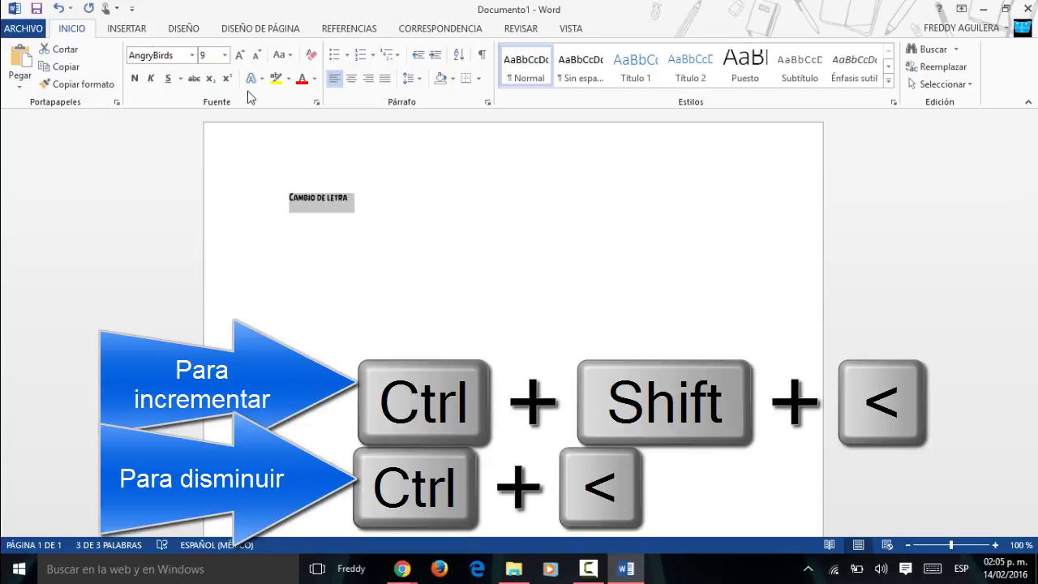
key("ctrl+shift+less")
key("ctrl+shift+less")
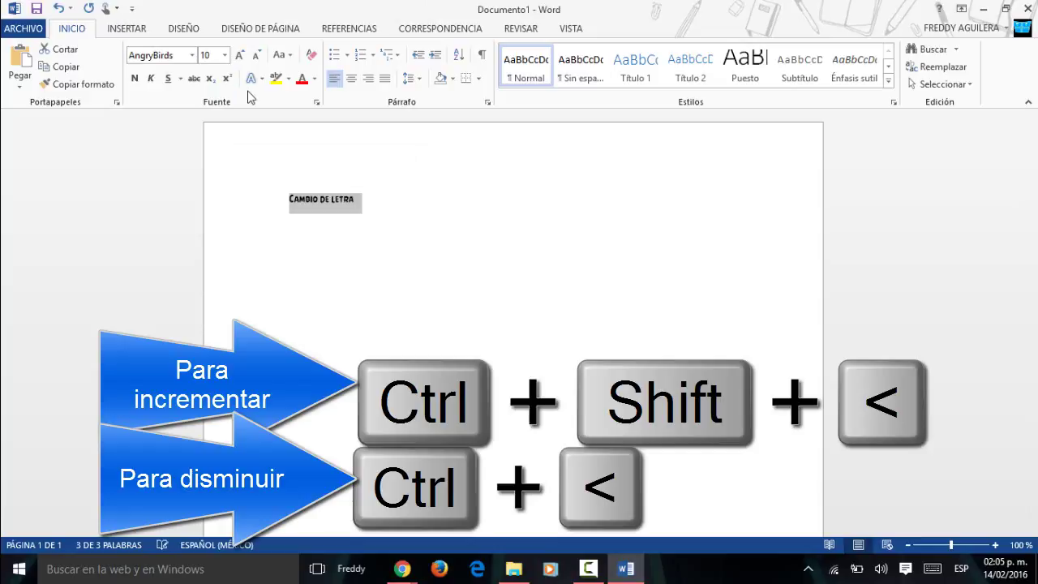
key("ctrl+shift+less")
key("ctrl+shift+less")
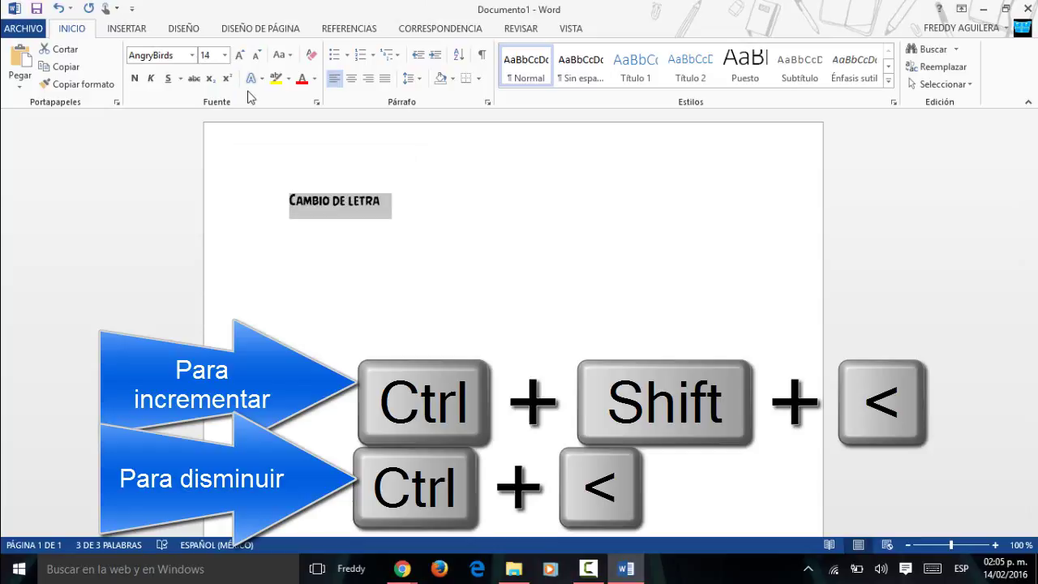
key("ctrl+shift+less")
key("ctrl+shift+less")
key("ctrl+shift+less")
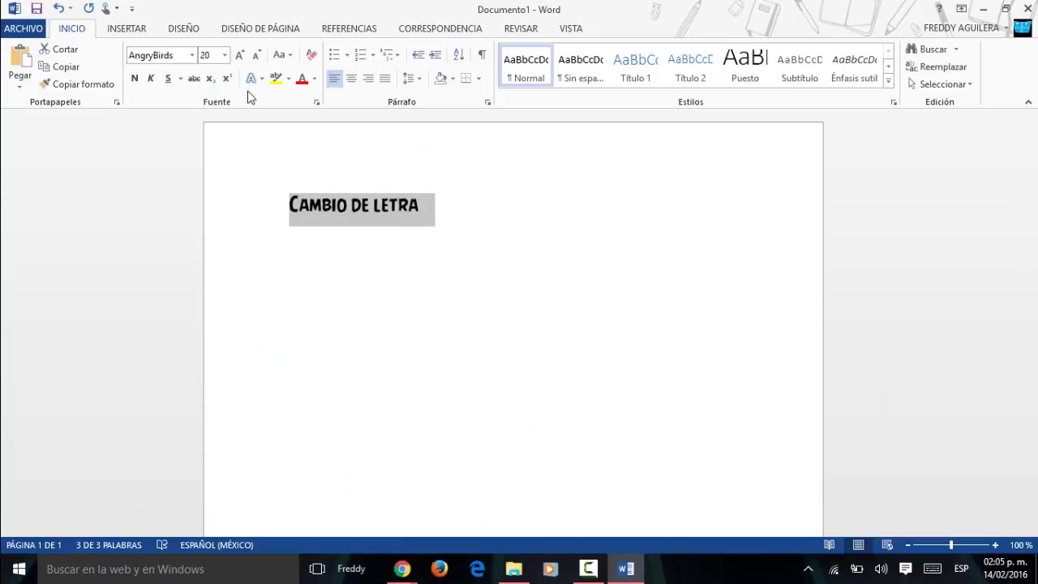
key("ctrl+shift+less")
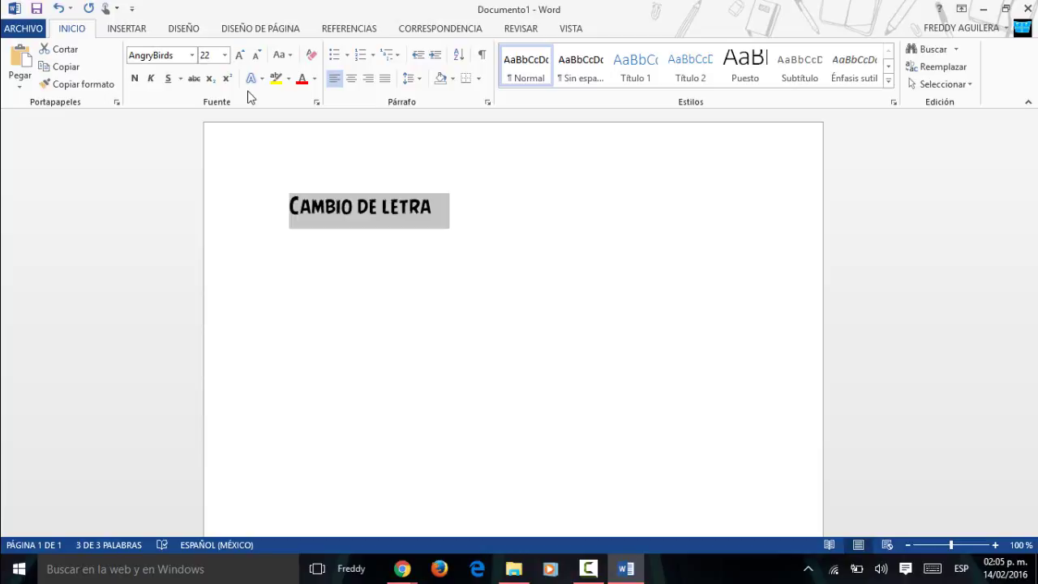
key("ctrl+shift+less")
key("ctrl+shift+less")
key("ctrl+shift+less")
key("ctrl+shift+less")
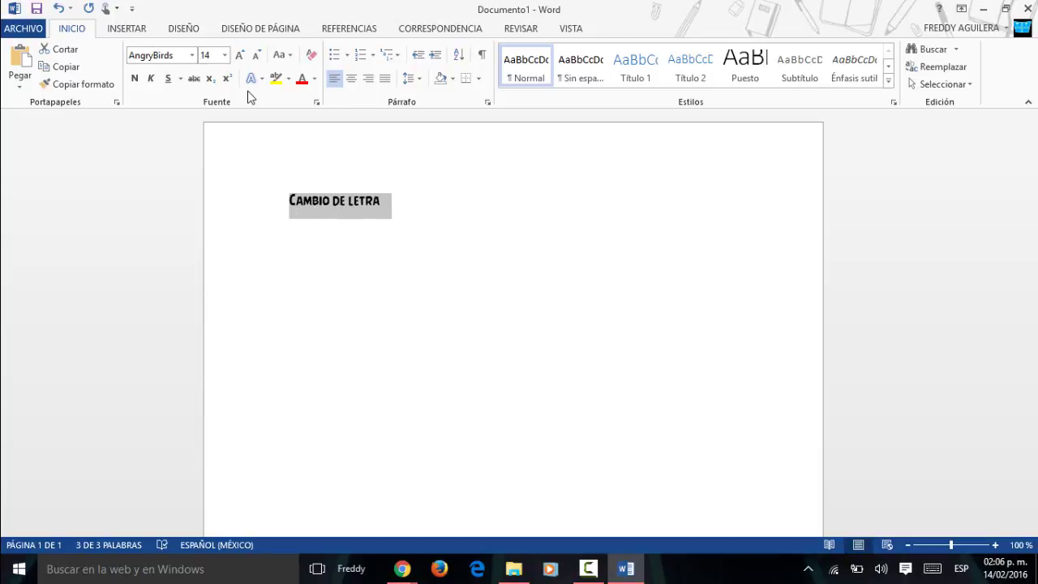
key("ctrl+shift+greater")
key("ctrl+shift+greater")
key("ctrl+shift+greater")
key("ctrl+shift+greater")
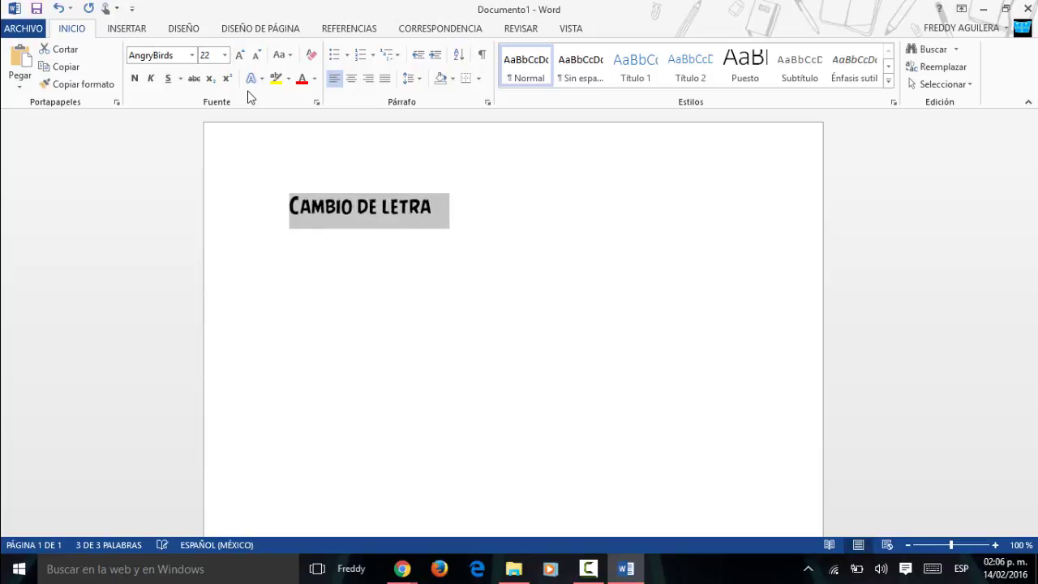
key("ctrl+shift+less")
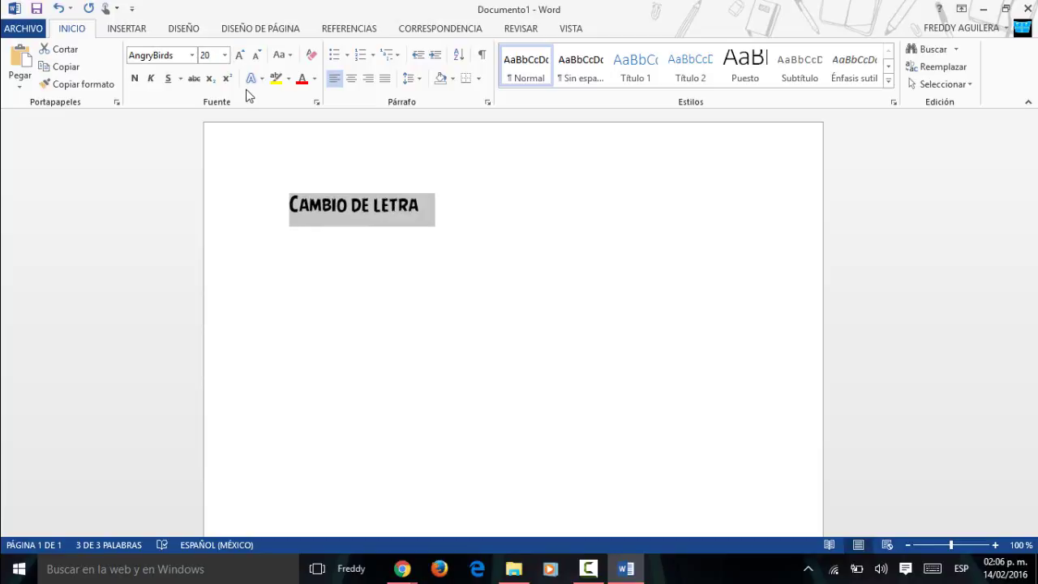
Step: Add a Normal-style line below the heading and type 'mamá' at 72 points
left_click(491, 318)
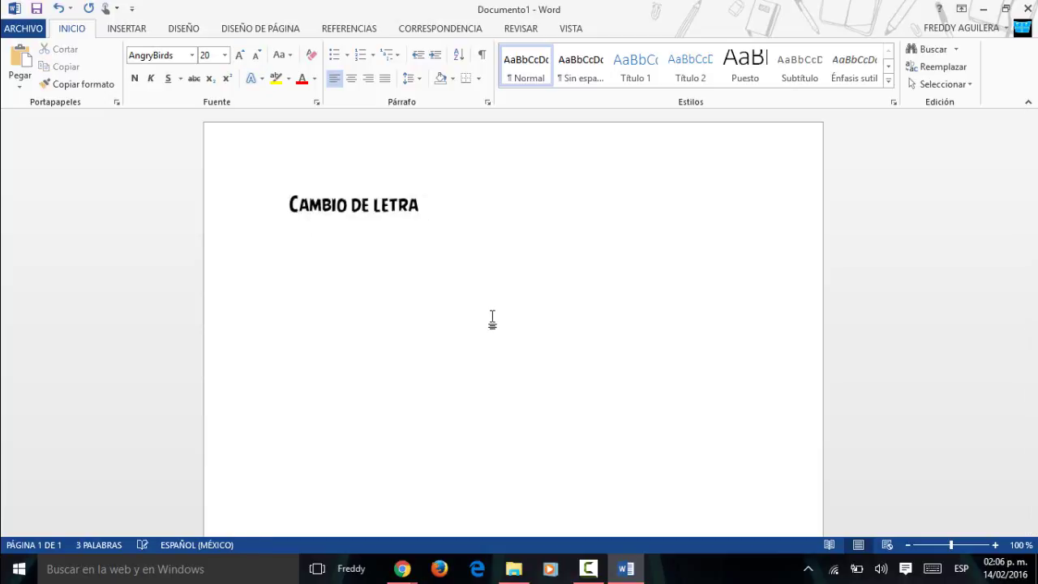
key("Return")
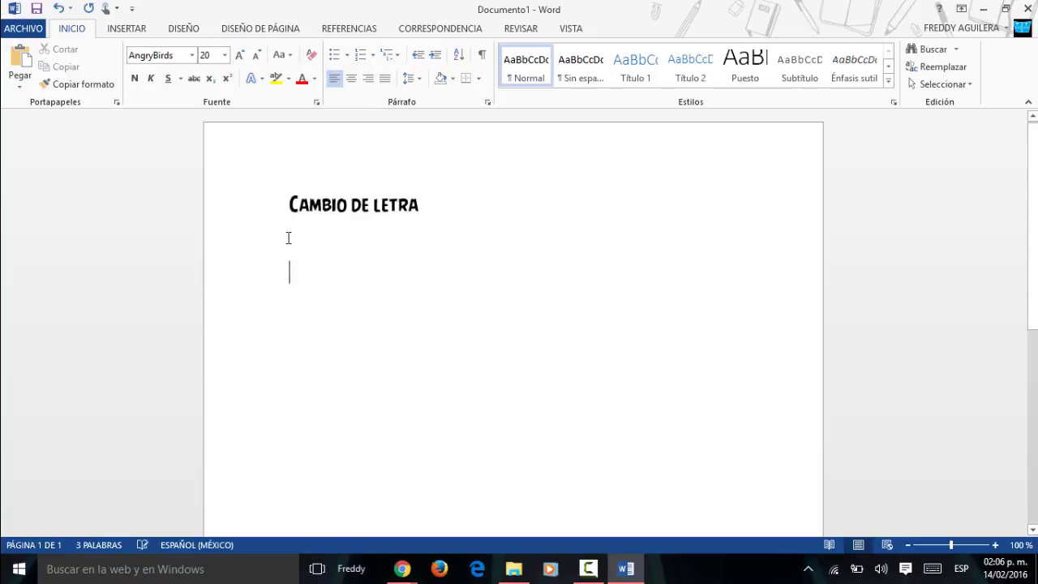
left_click(527, 67)
left_click(226, 54)
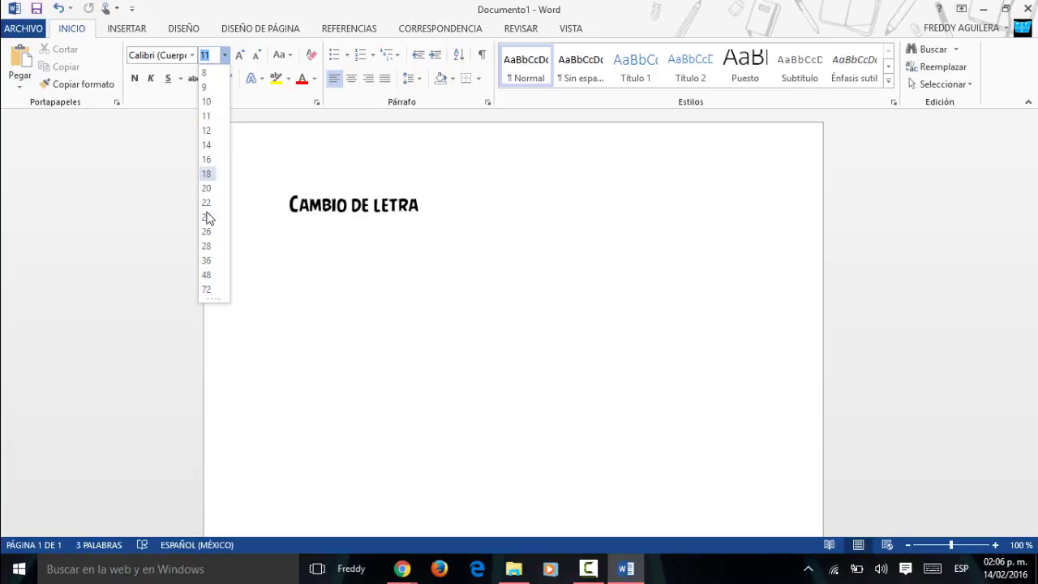
left_click(206, 290)
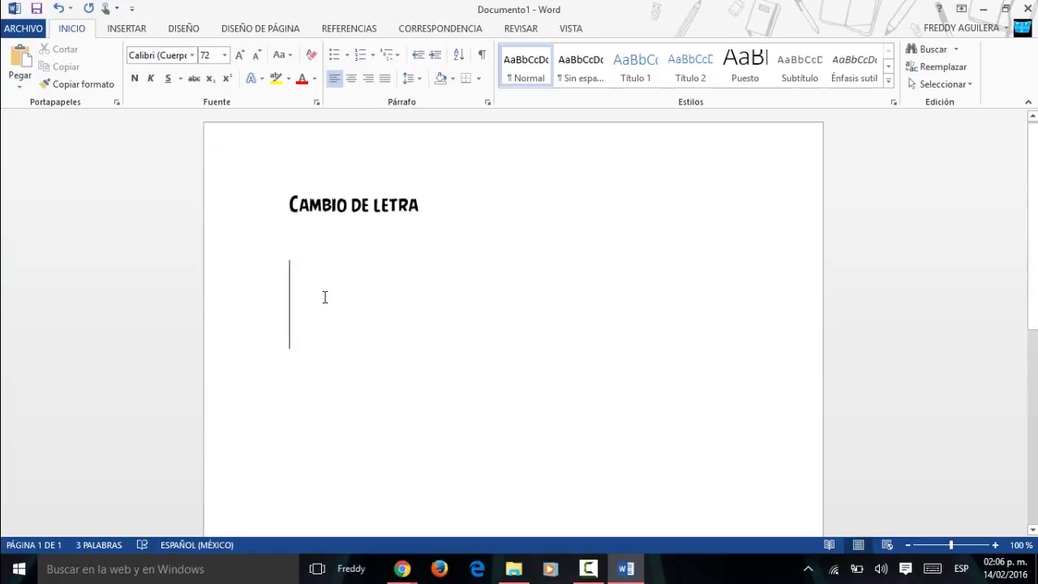
type("ma")
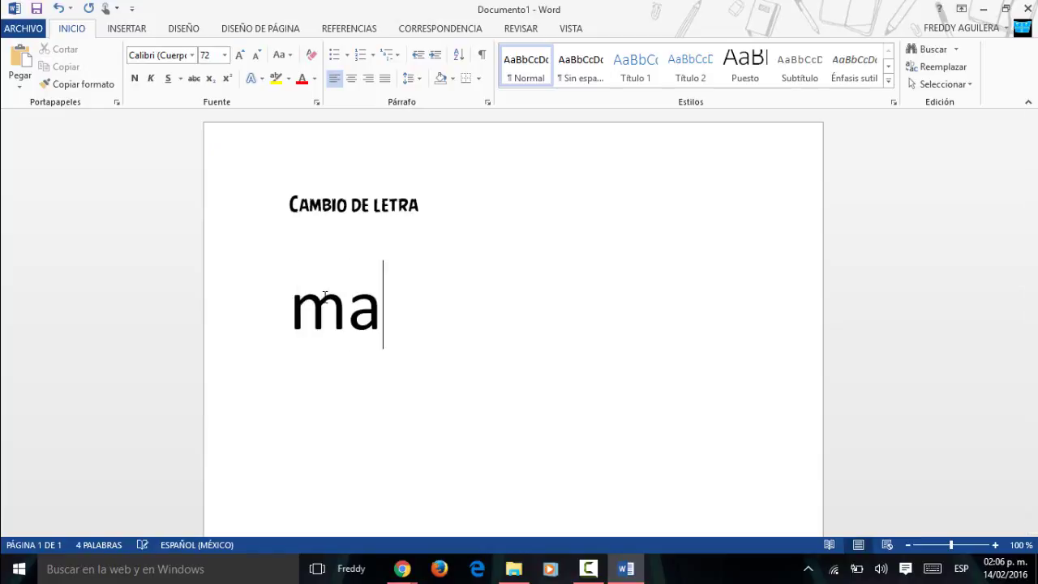
type("má")
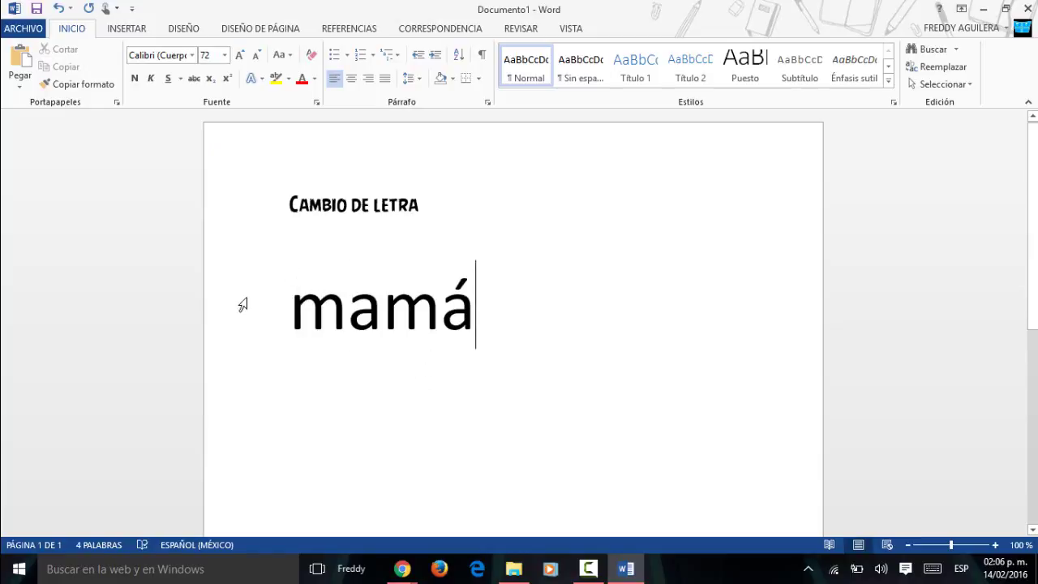
Step: Select the 'mamá' line and try other sizes such as 100, leaving it at 72
triple_click(304, 296)
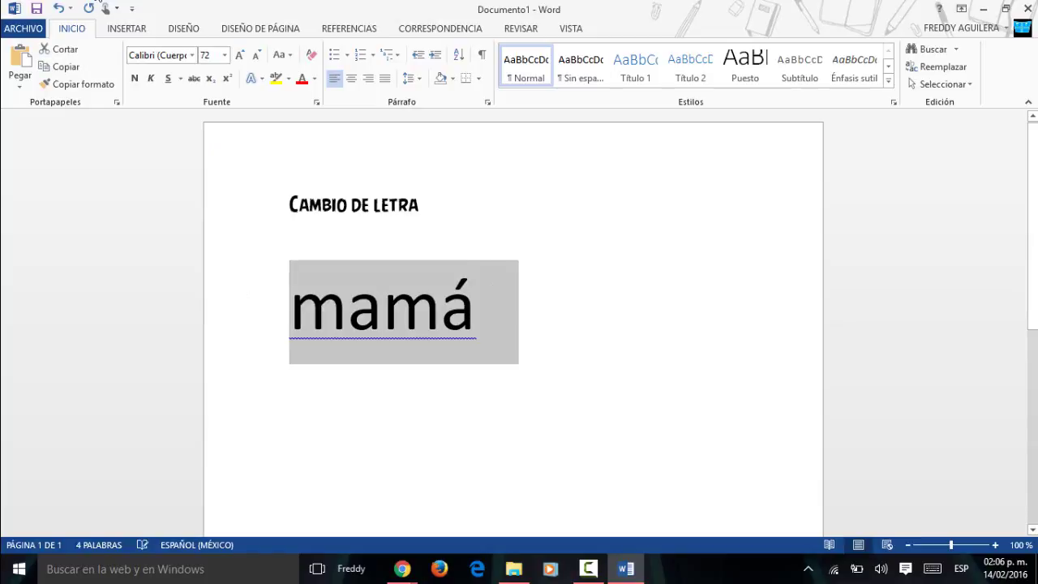
left_click(225, 55)
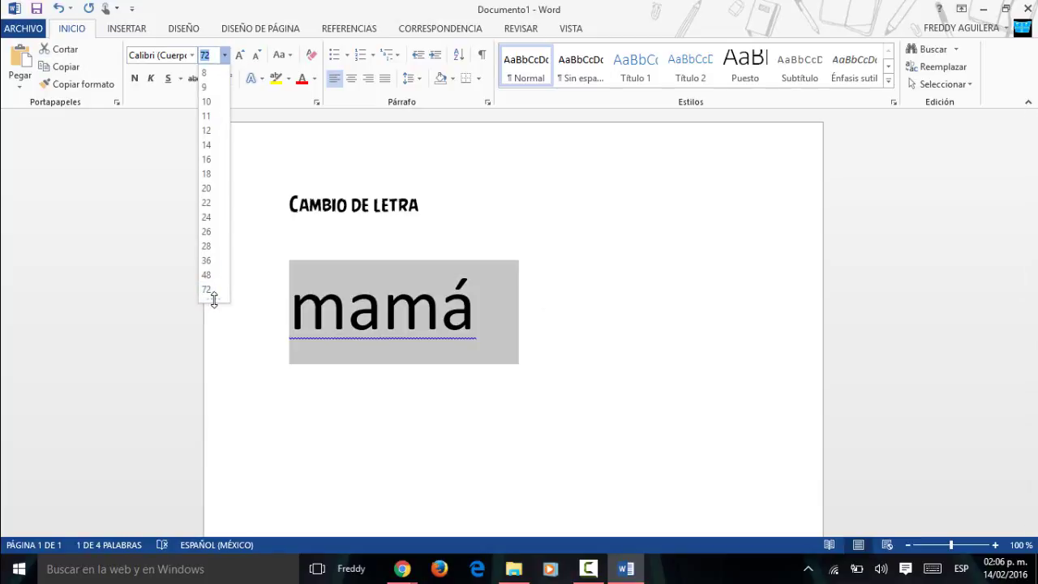
mouse_move(213, 300)
left_mouse_down()
mouse_move(208, 484)
mouse_move(213, 309)
left_mouse_up()
type("100")
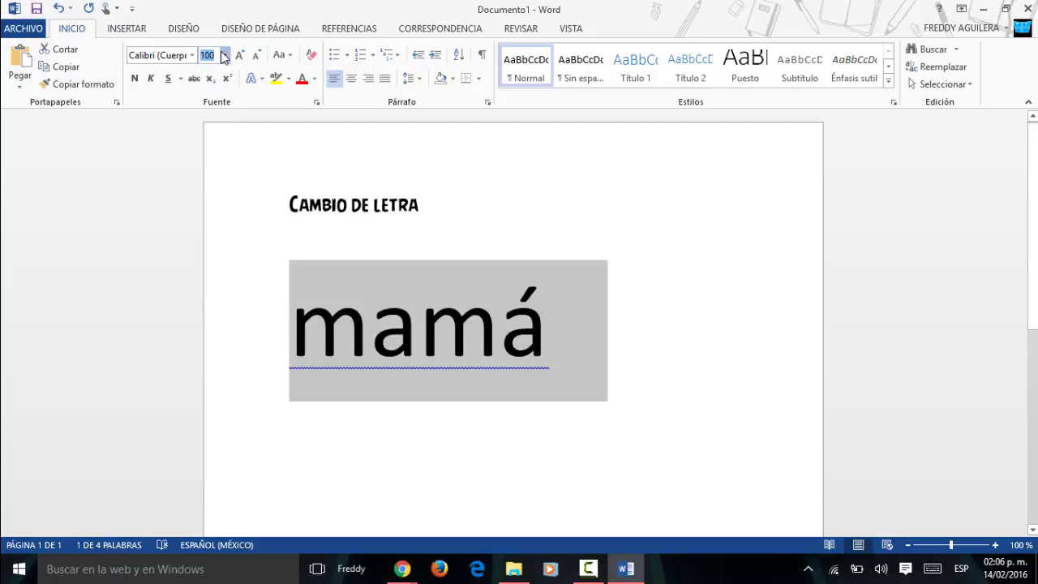
left_click(213, 290)
type("252")
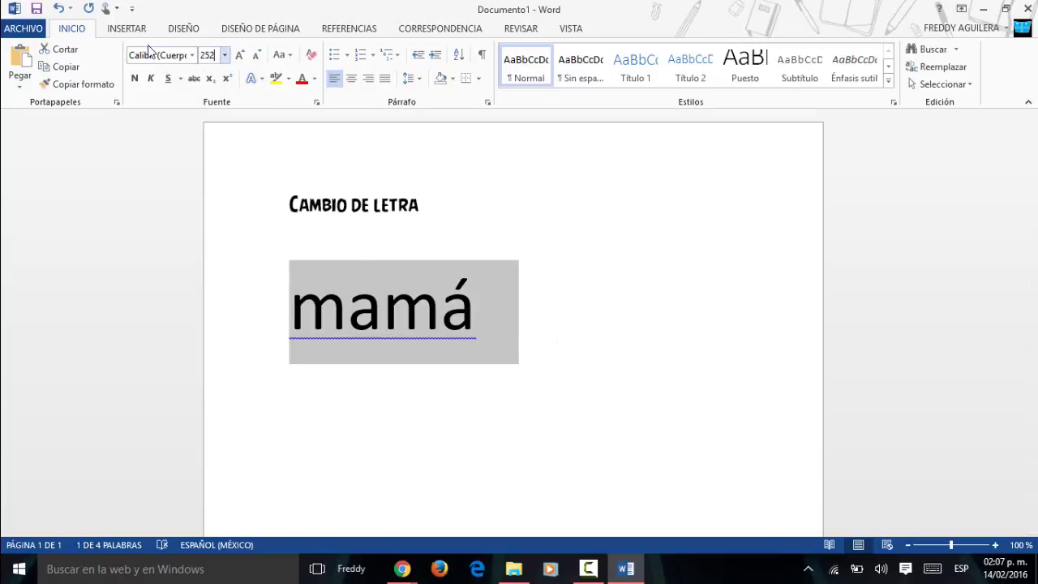
Step: Enlarge 'mamá' to 252 points, then delete it and its empty line, reselecting the heading
key("Return")
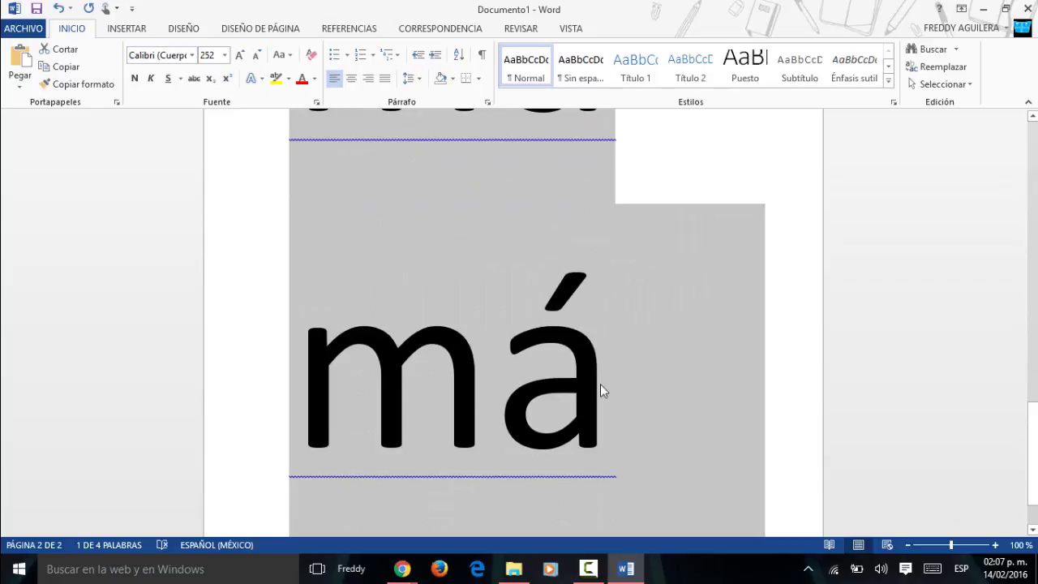
scroll(570, 401, "up", 3)
key("BackSpace")
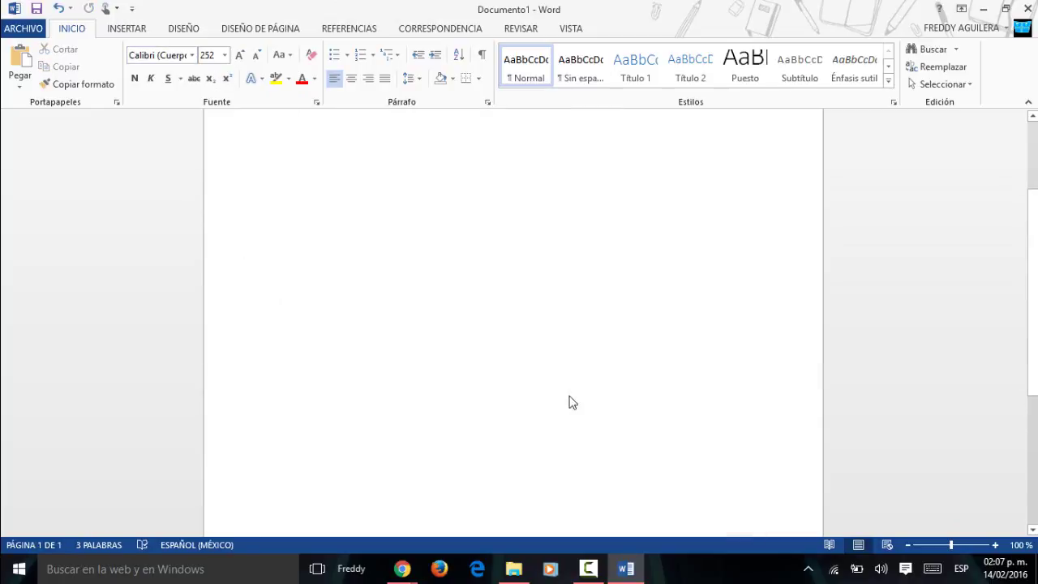
key("ctrl+z")
key("ctrl+z")
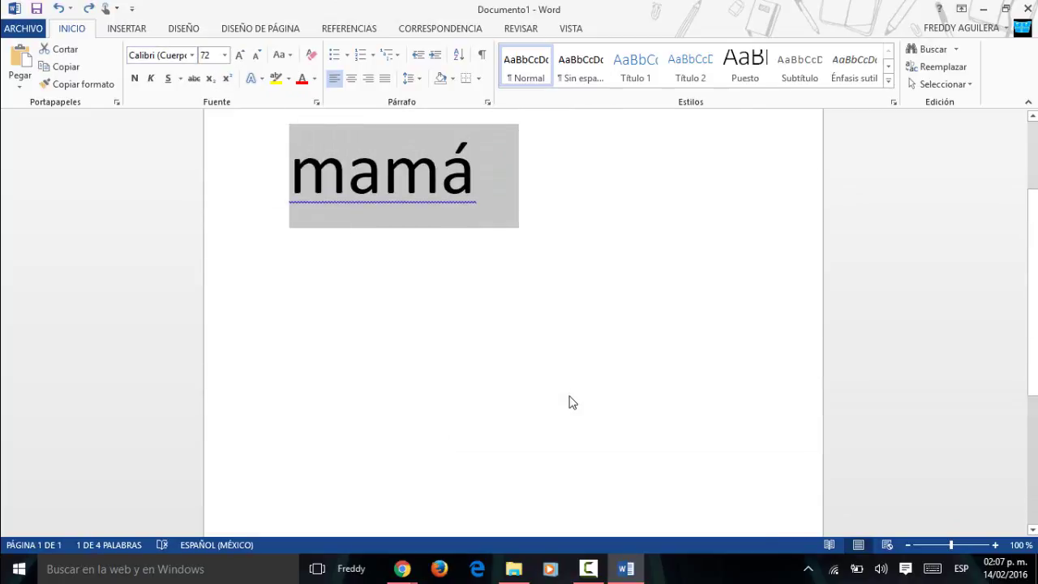
key("BackSpace")
key("BackSpace")
key("BackSpace")
key("BackSpace")
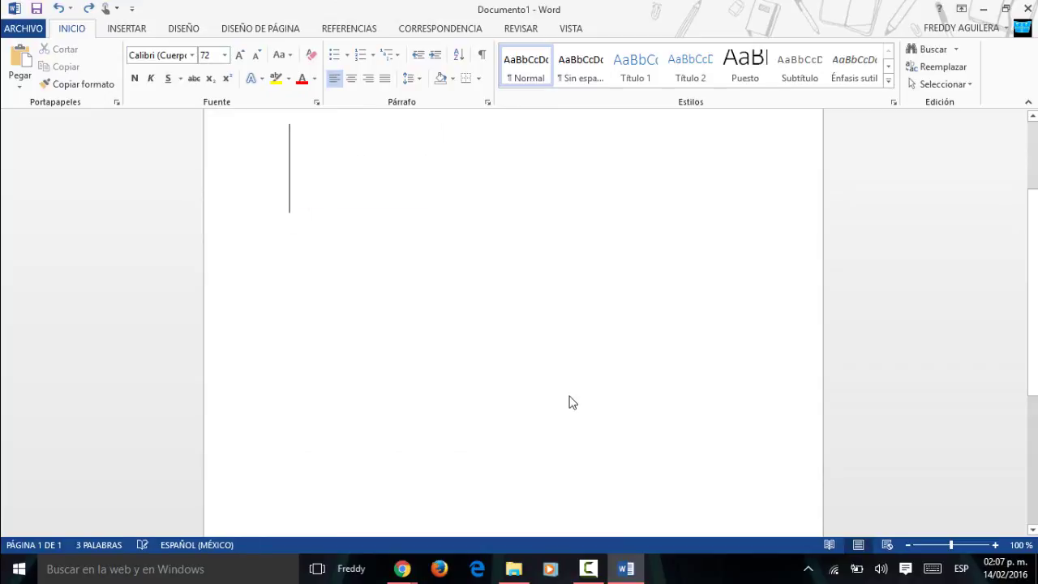
key("Delete")
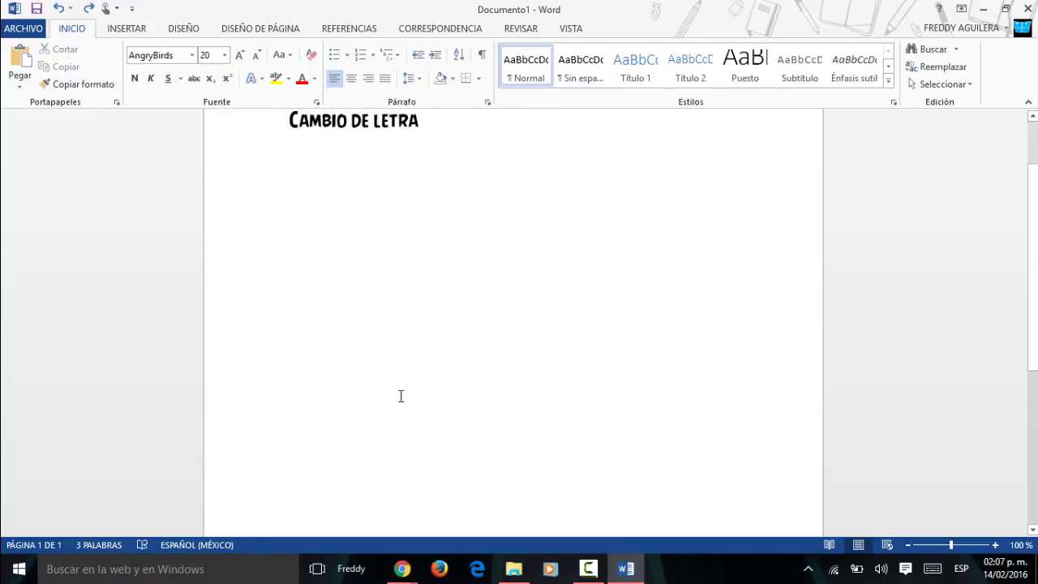
scroll(421, 258, "up", 2)
left_click(238, 188)
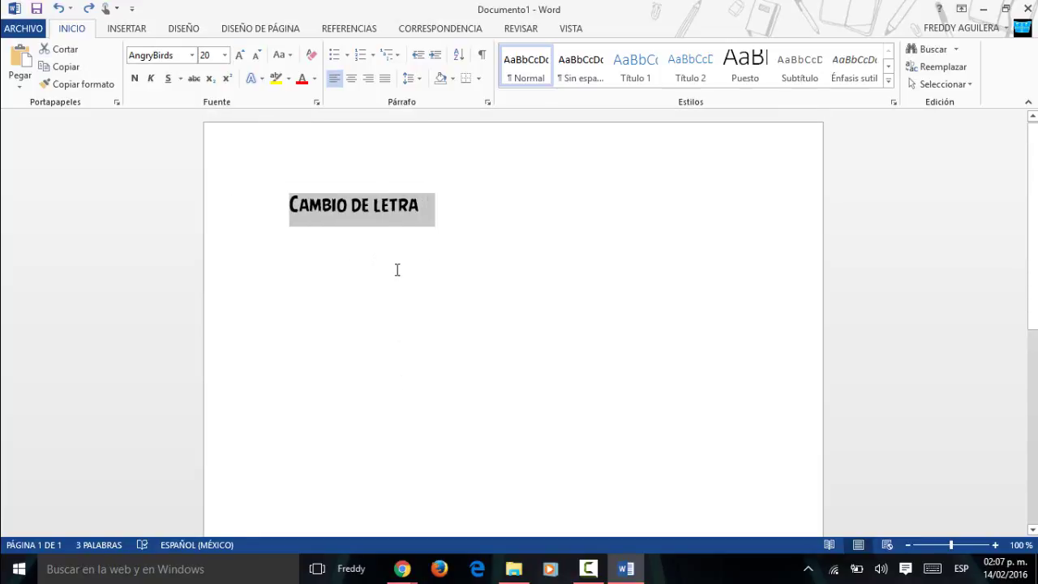
left_click(459, 235)
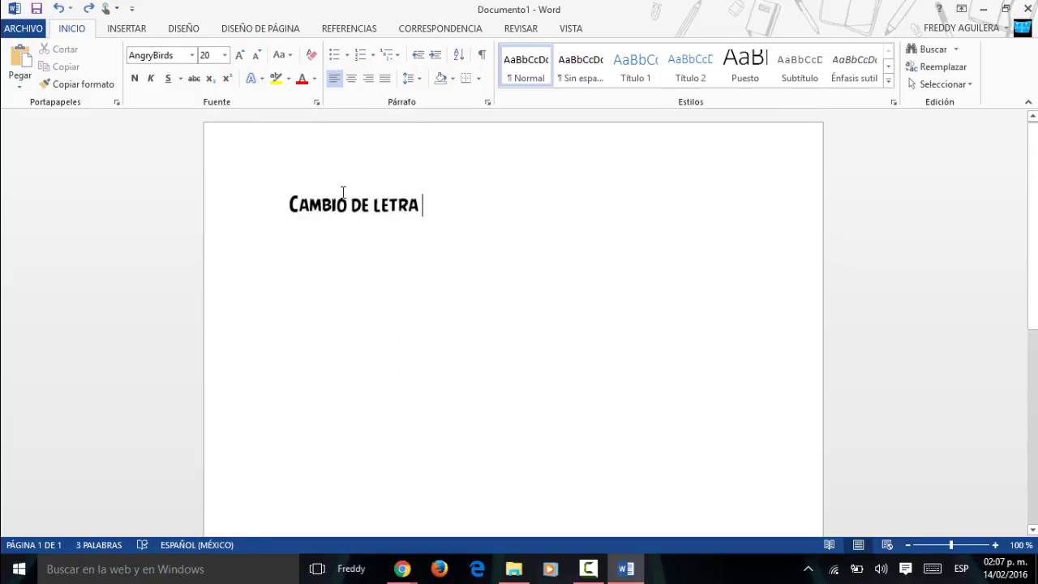
Step: Select the 'Cambio de letra' heading and apply red from the Font Color menu
left_click(220, 187)
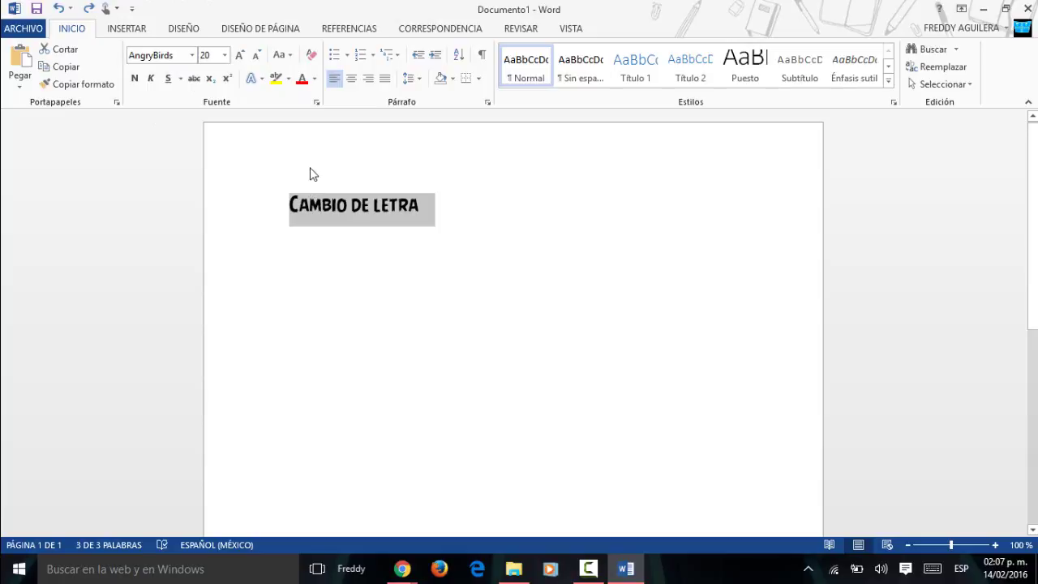
left_click(314, 79)
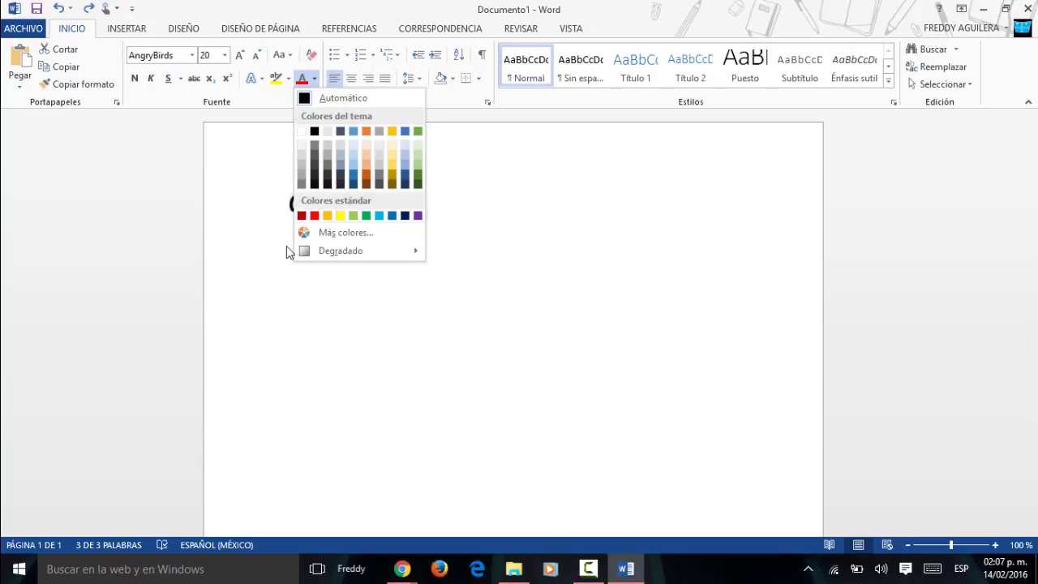
key("Escape")
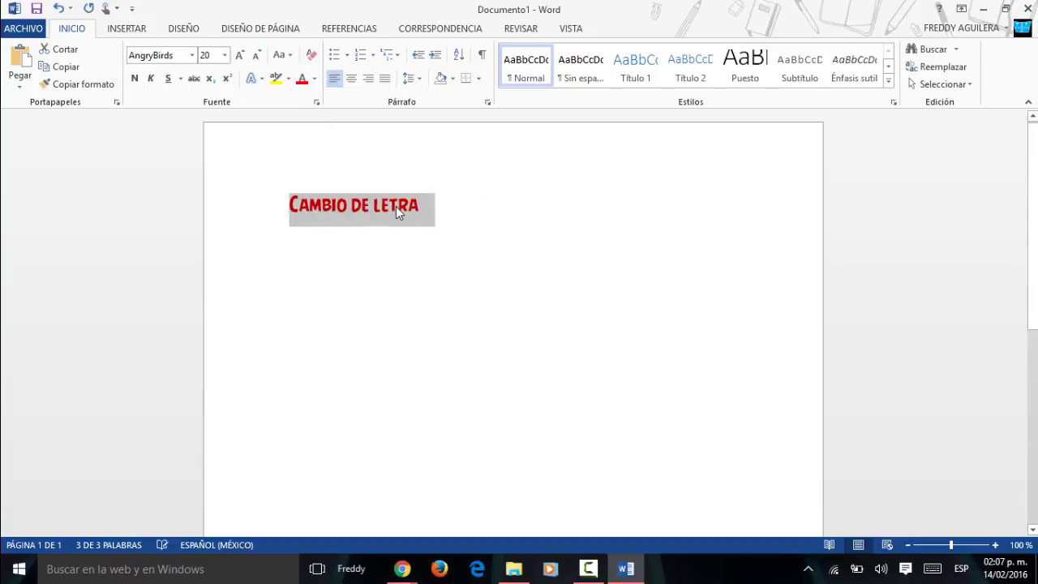
key("Left")
left_click_drag(292, 204, 488, 202)
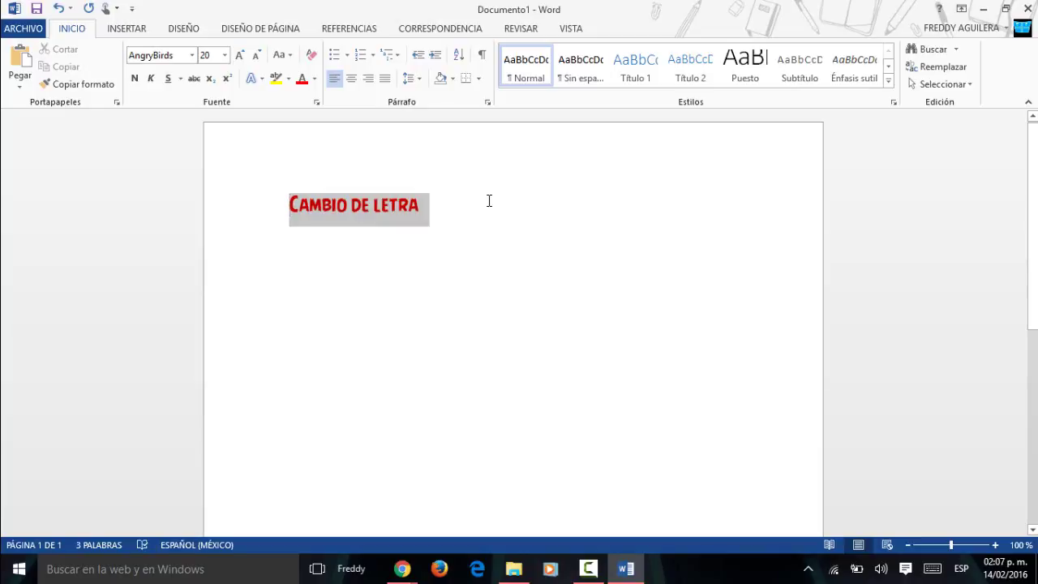
left_click(424, 203)
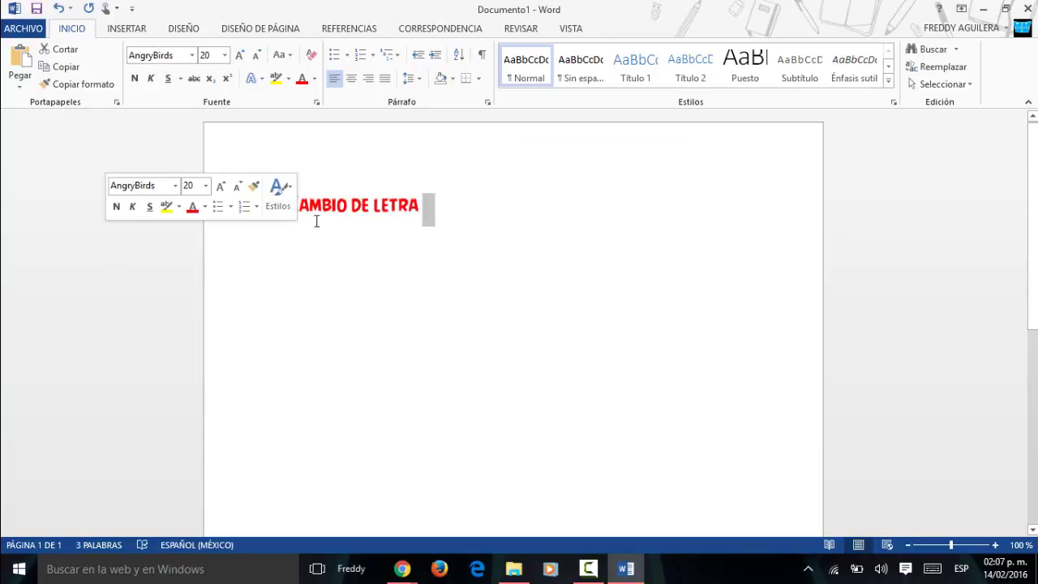
left_click(384, 203)
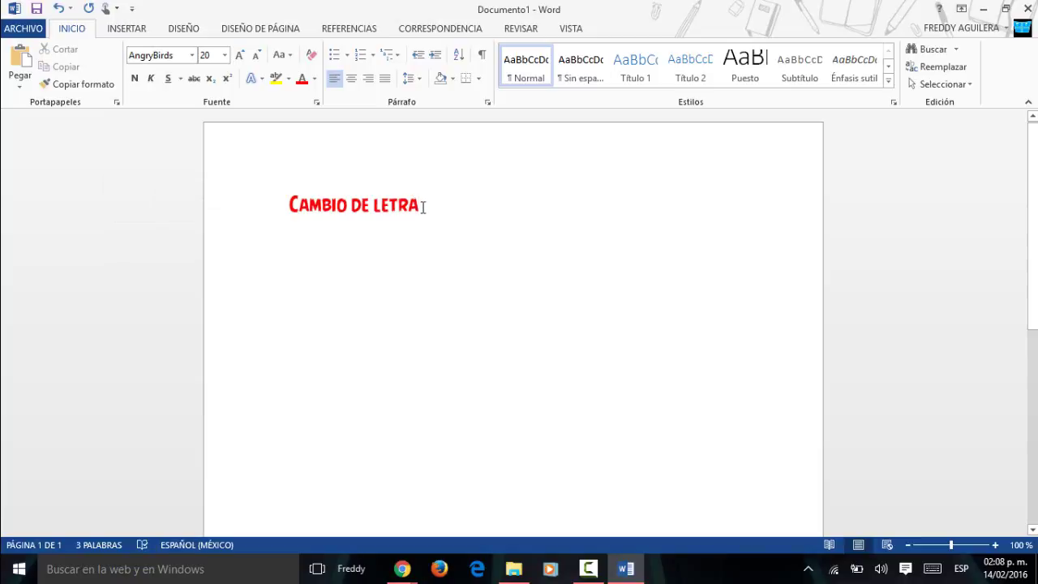
Step: Add a Calibri 11 paragraph starting 'ola como estaz amigo' under the red heading
left_click(421, 203)
mouse_move(587, 569)
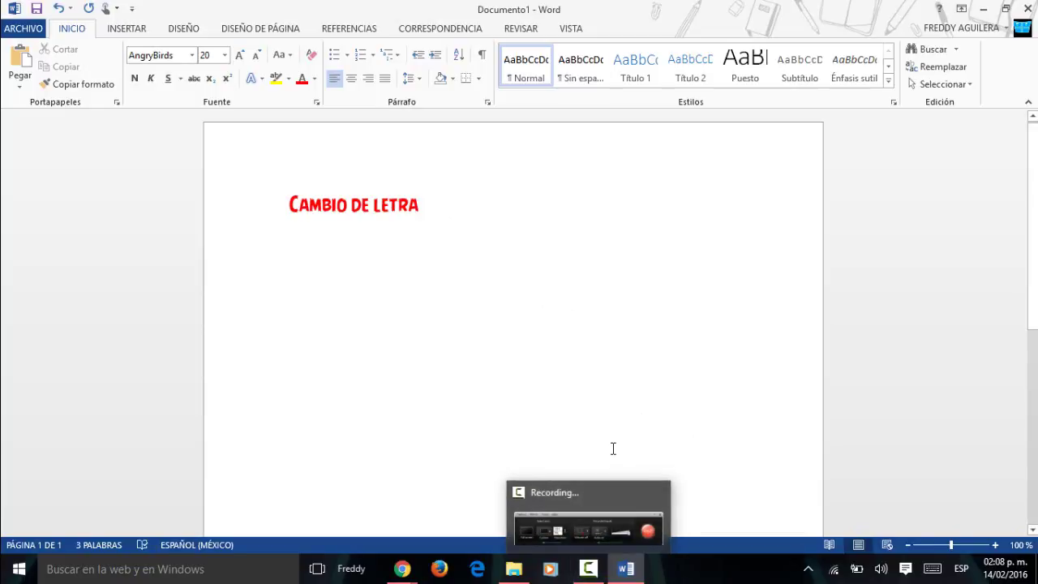
left_click(614, 496)
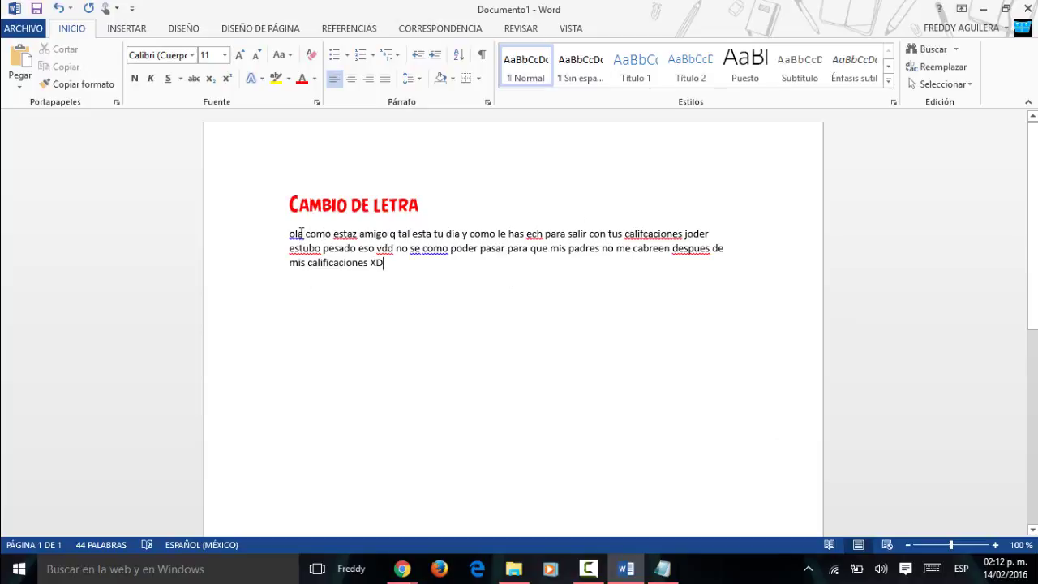
Step: Check spelling suggestions for 'ola', then replace the word with 'Hola'
right_click(301, 232)
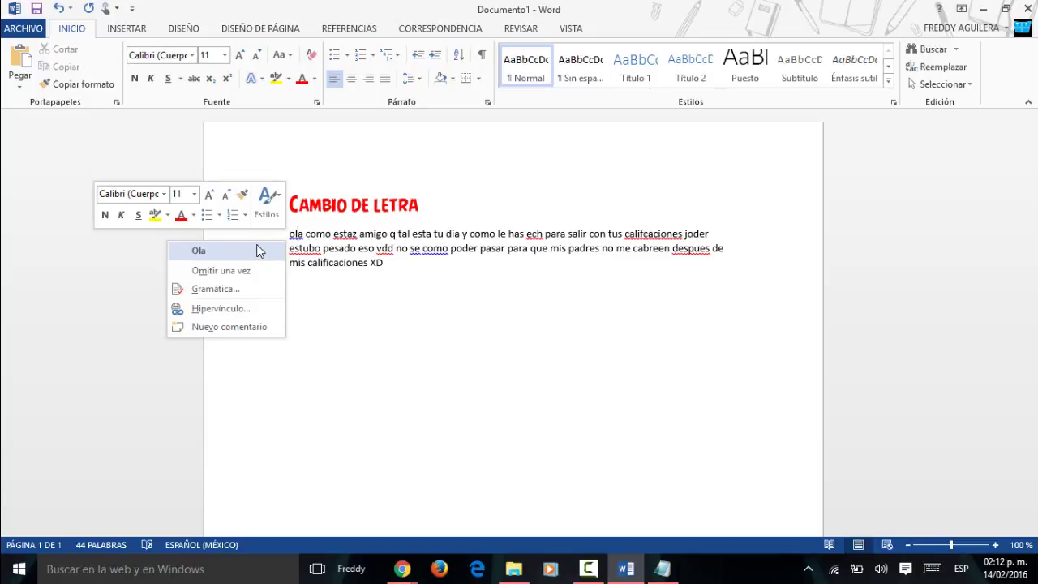
left_click(297, 235)
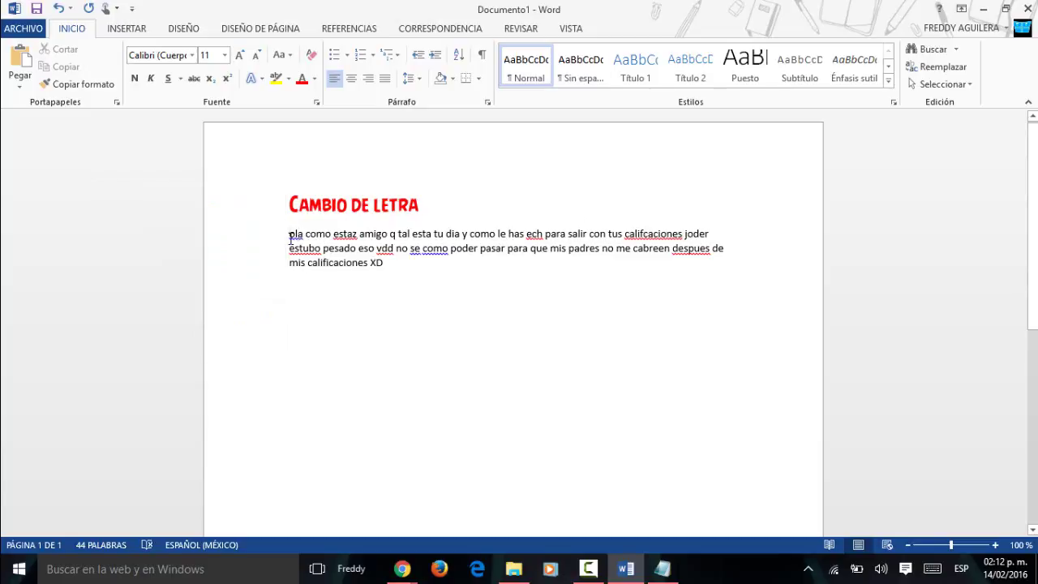
left_click(289, 236)
type("h")
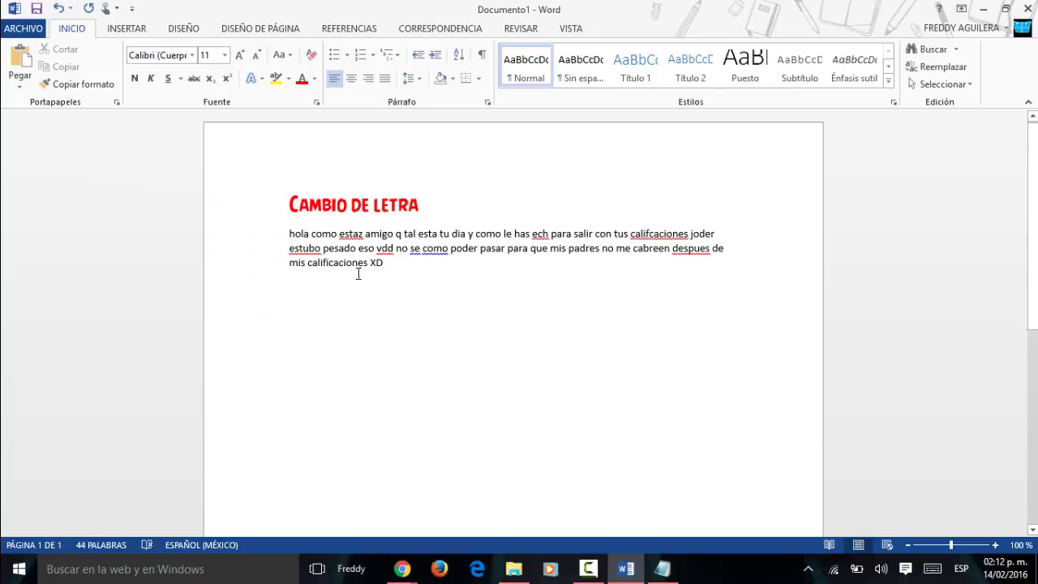
left_click(358, 265)
left_click(486, 235)
double_click(299, 234)
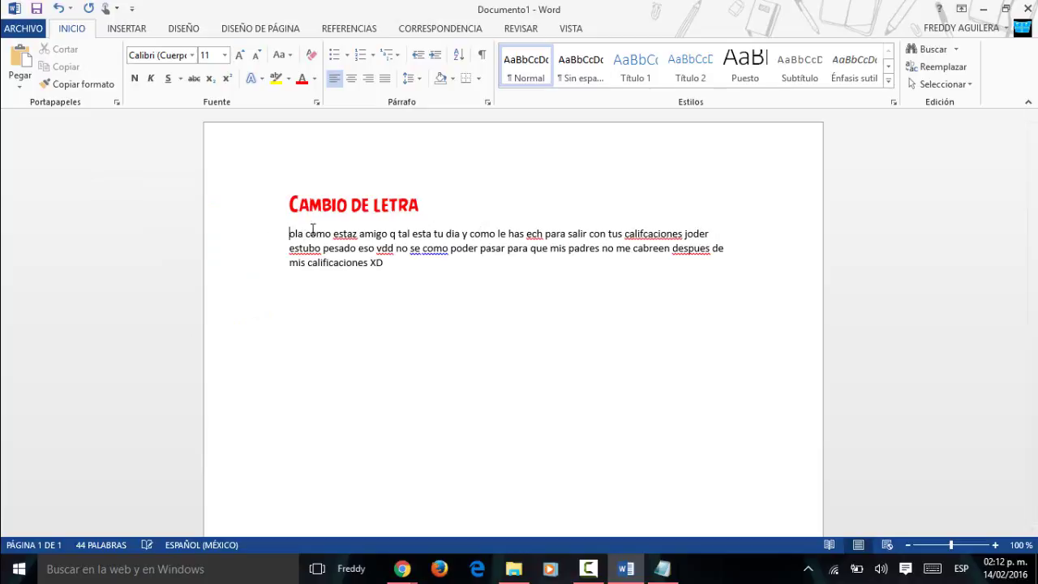
type("Hola")
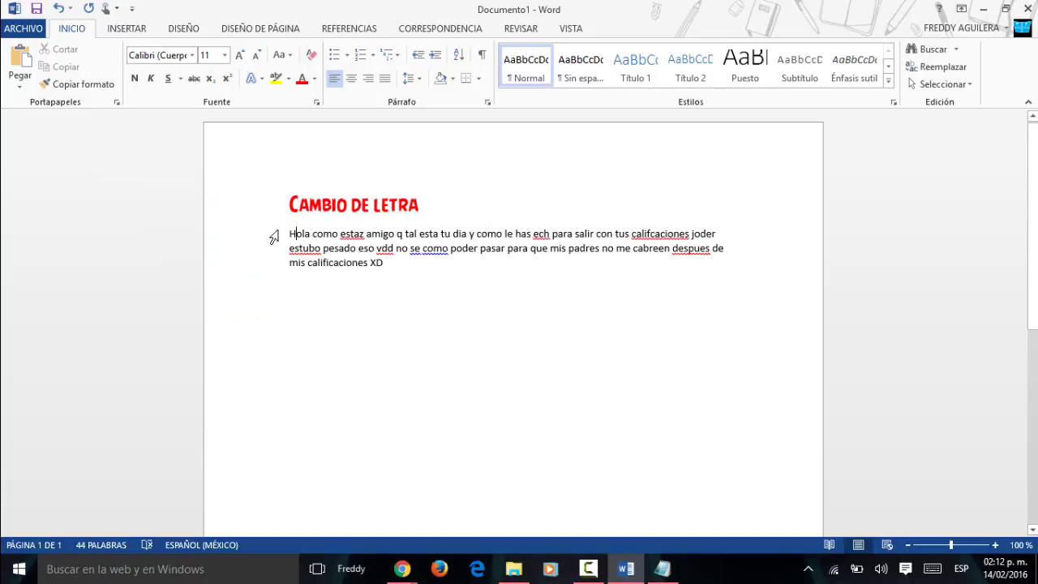